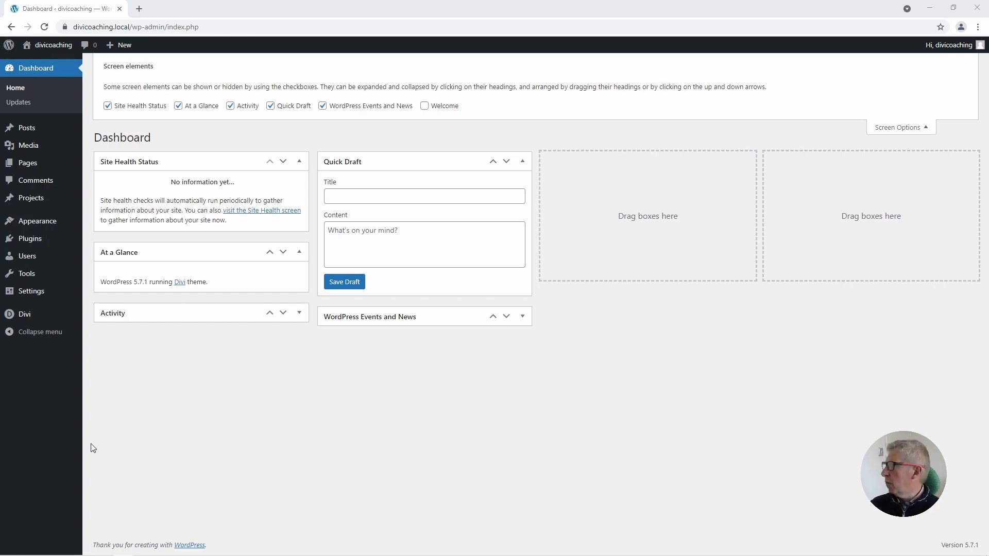
- Create a new page titled Presets and start building it from scratch with Divi Builder, without inserting a row
click(29, 168)
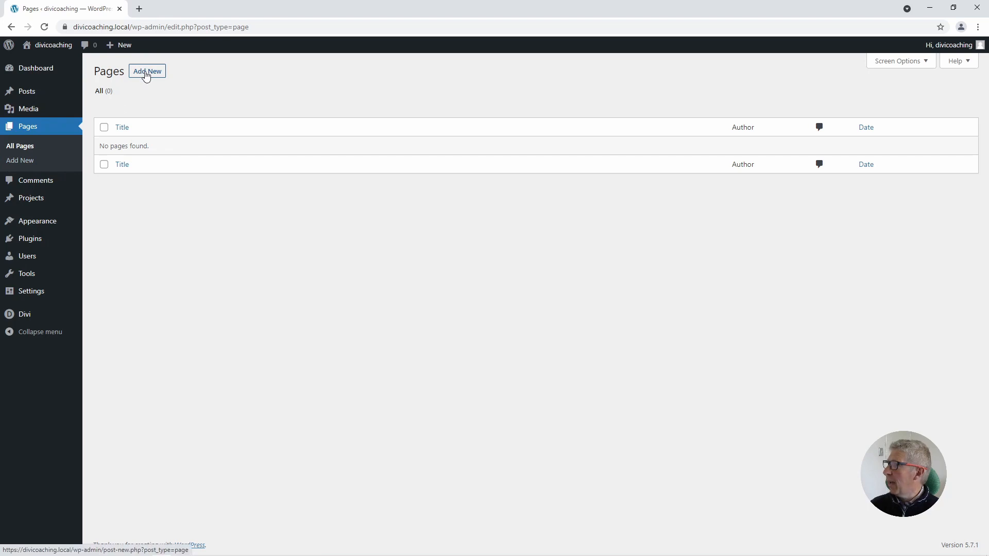
click(146, 74)
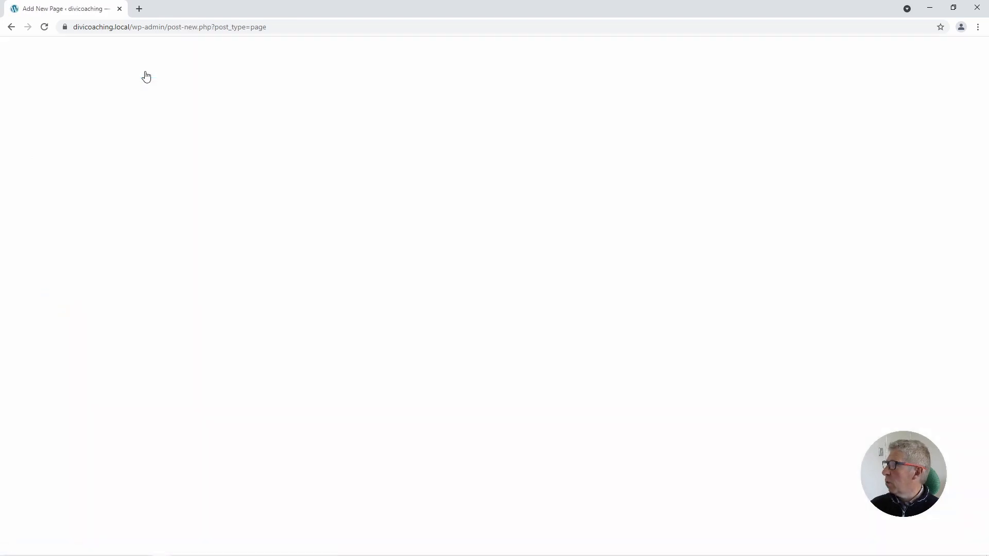
text(Presets)
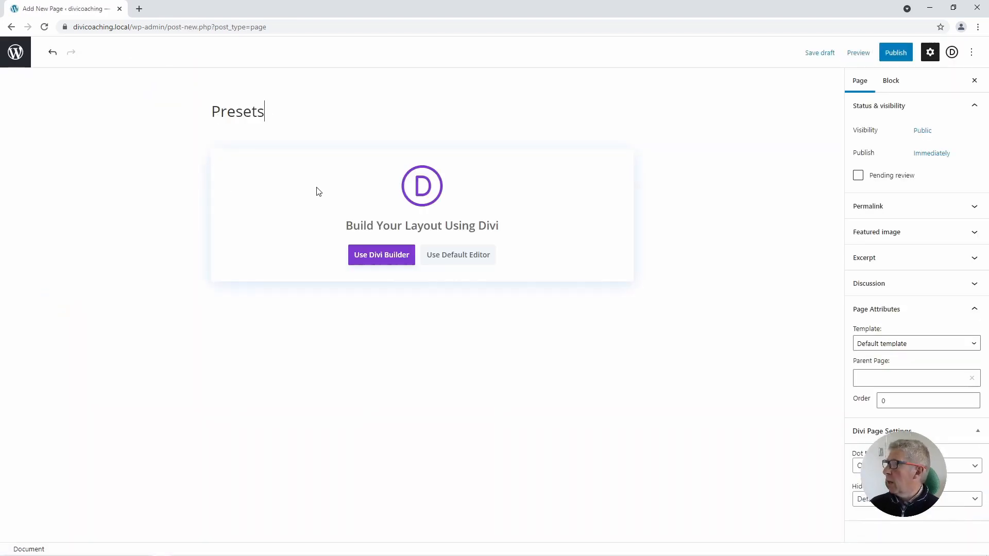
click(377, 258)
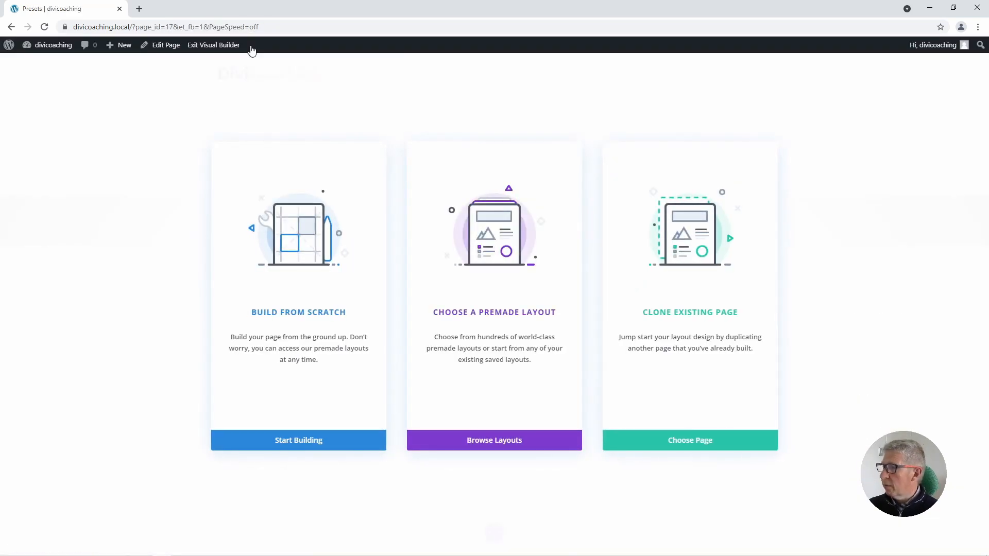
click(292, 446)
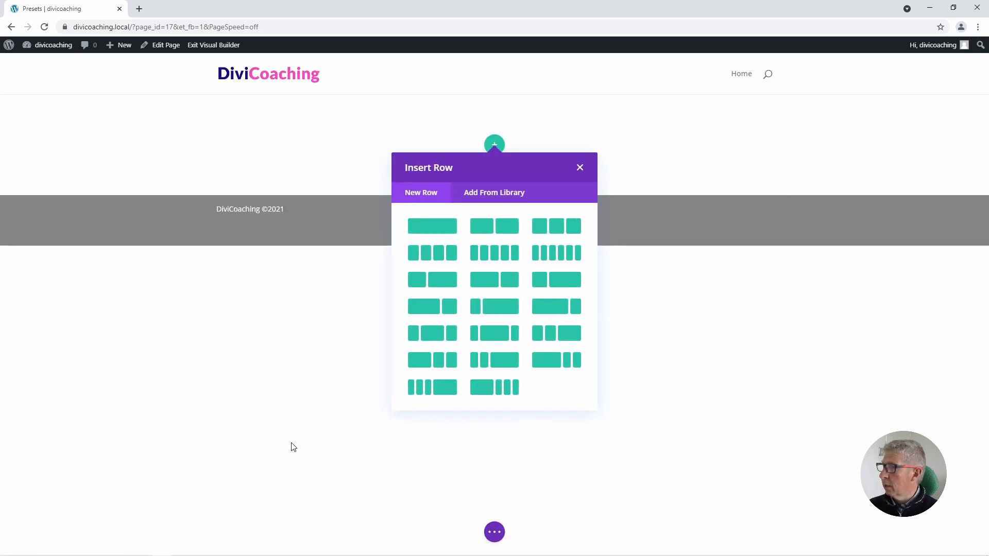
click(580, 168)
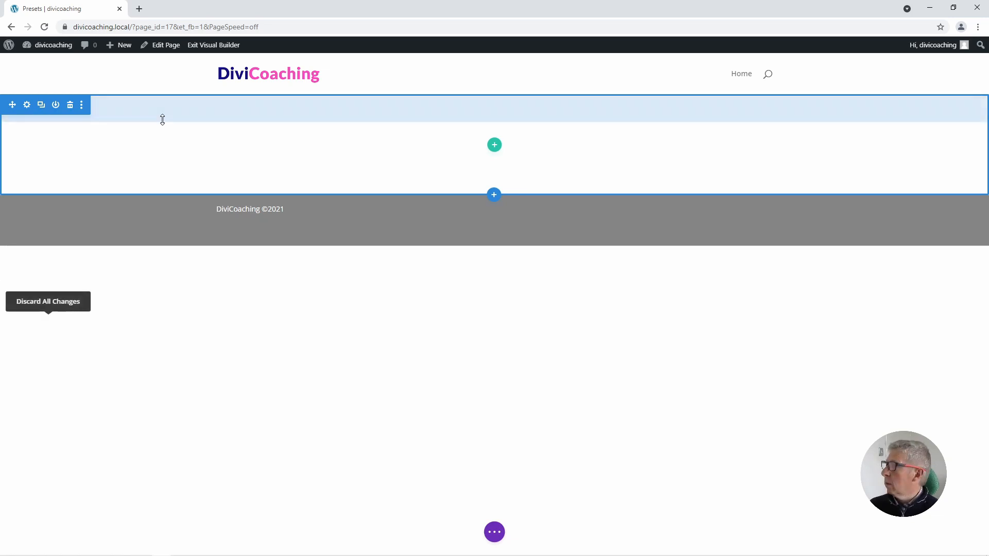
- Create a preset named Section Preset Two from the empty section's current styles, leaving it unassigned as default
click(27, 105)
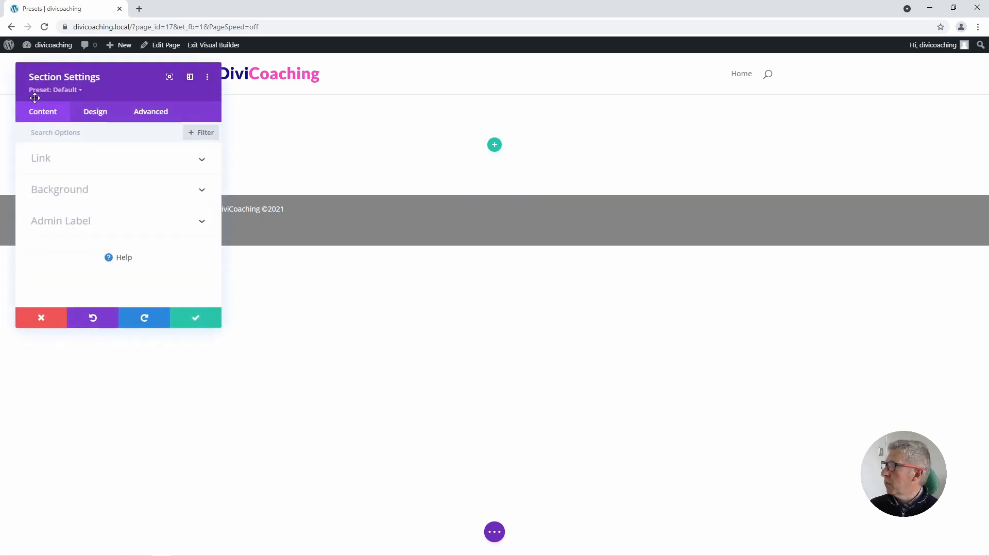
drag(132, 77, 613, 89)
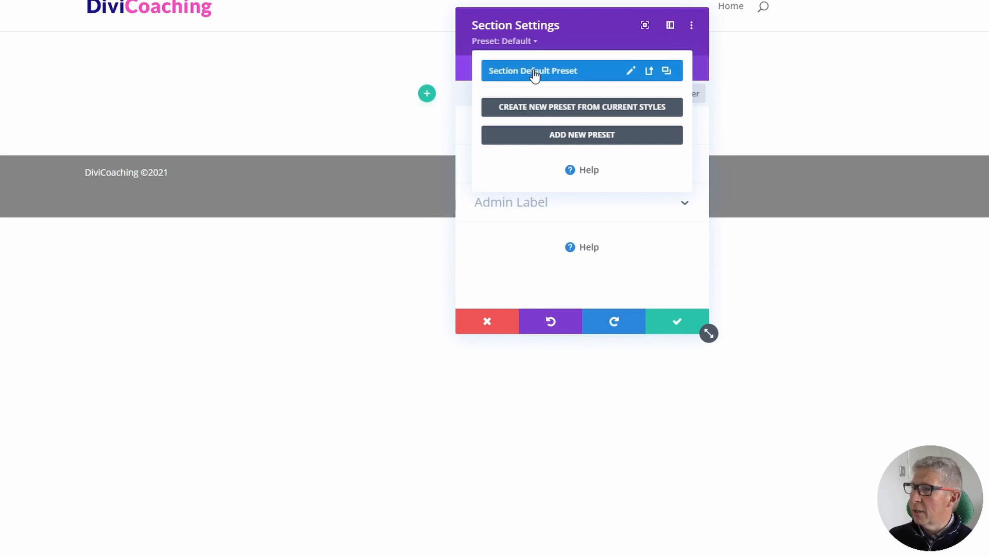
click(586, 112)
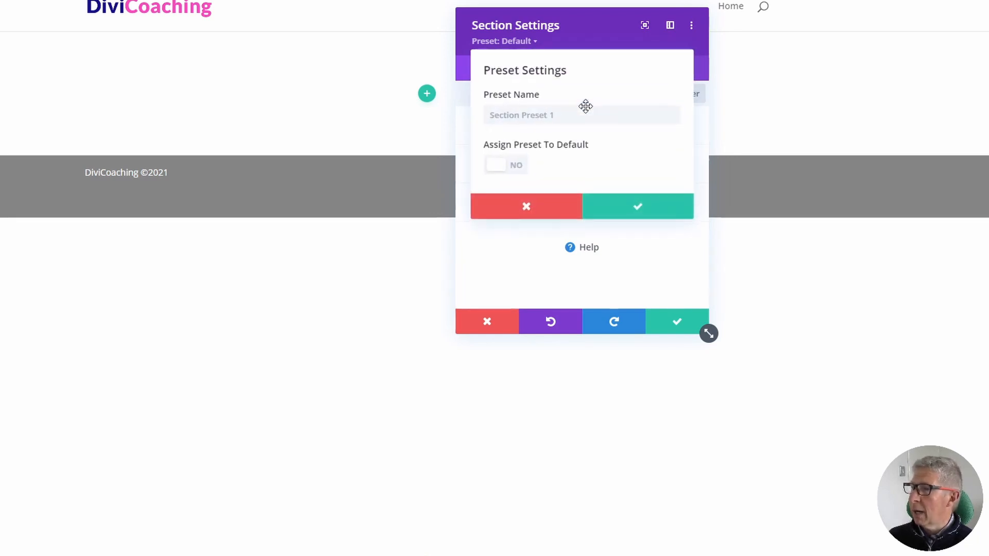
click(514, 114)
text(Se)
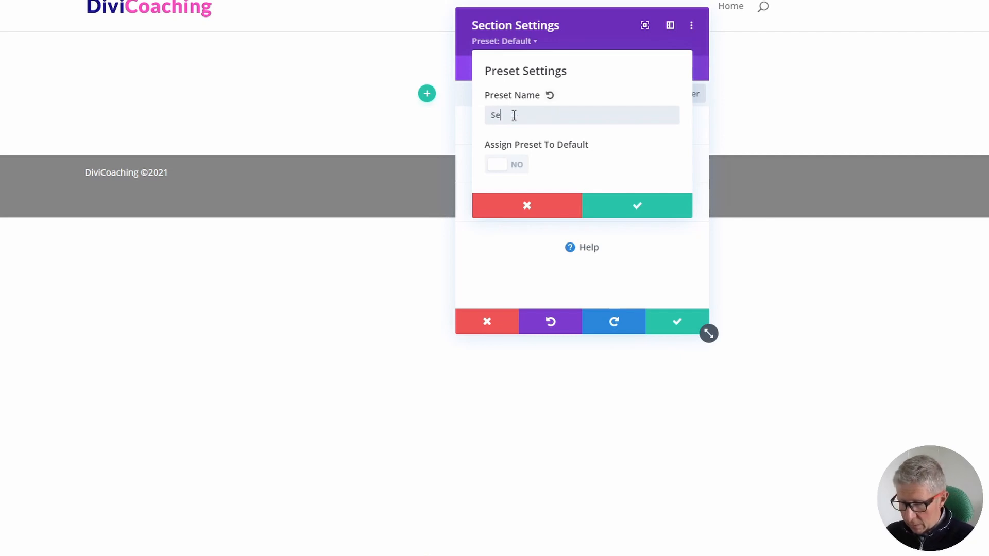
text(ction Preset )
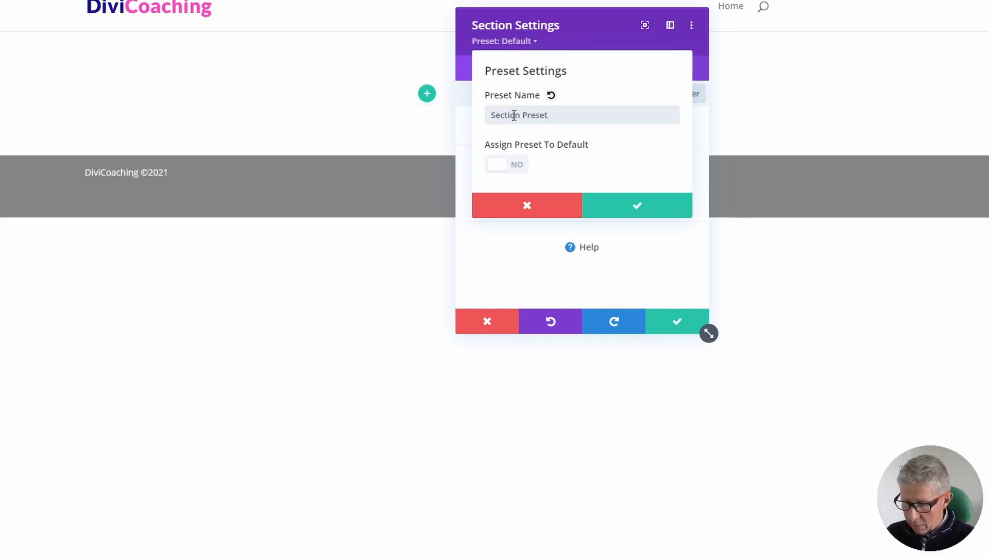
text(Two)
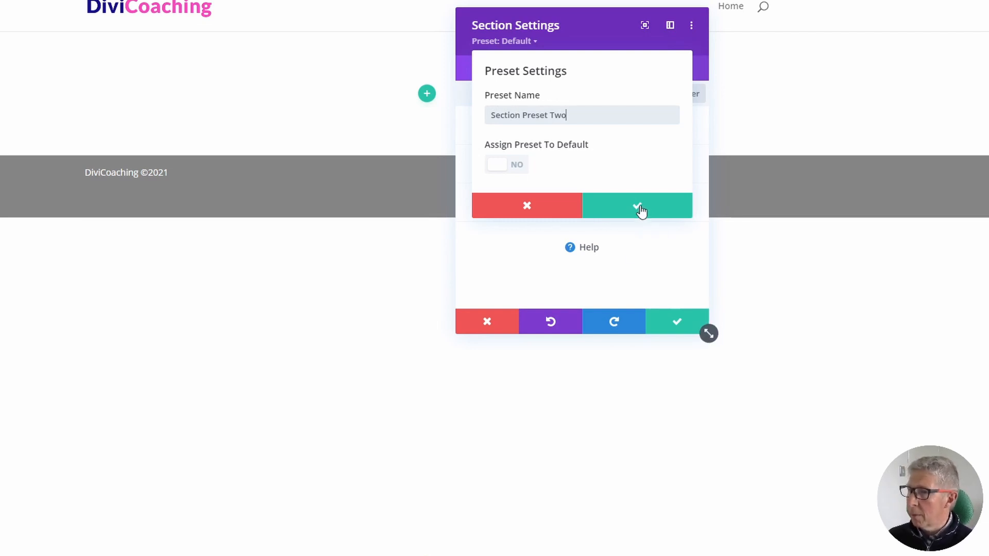
click(637, 207)
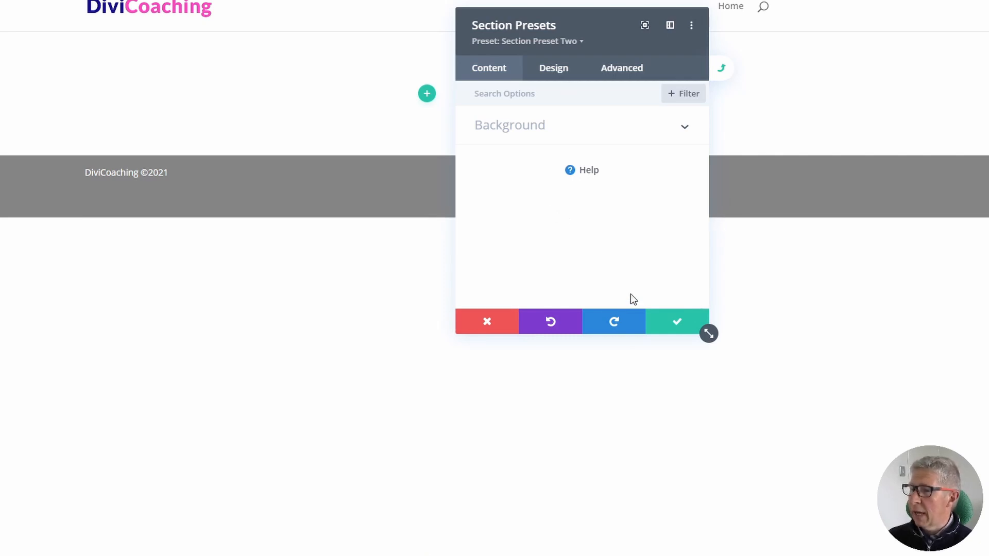
click(679, 325)
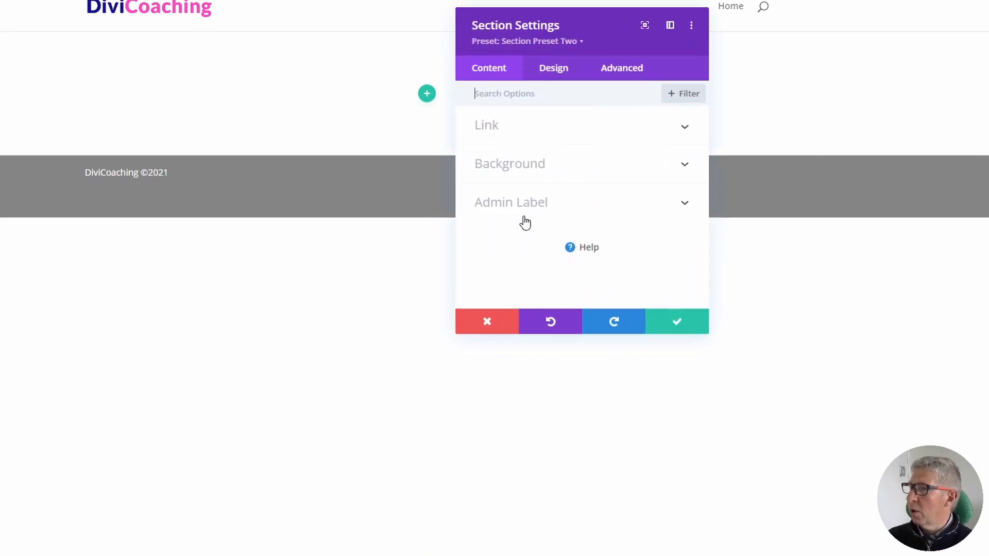
- Set the background color of Section Preset Two to red #e02b20 and save the preset change across the site
click(485, 46)
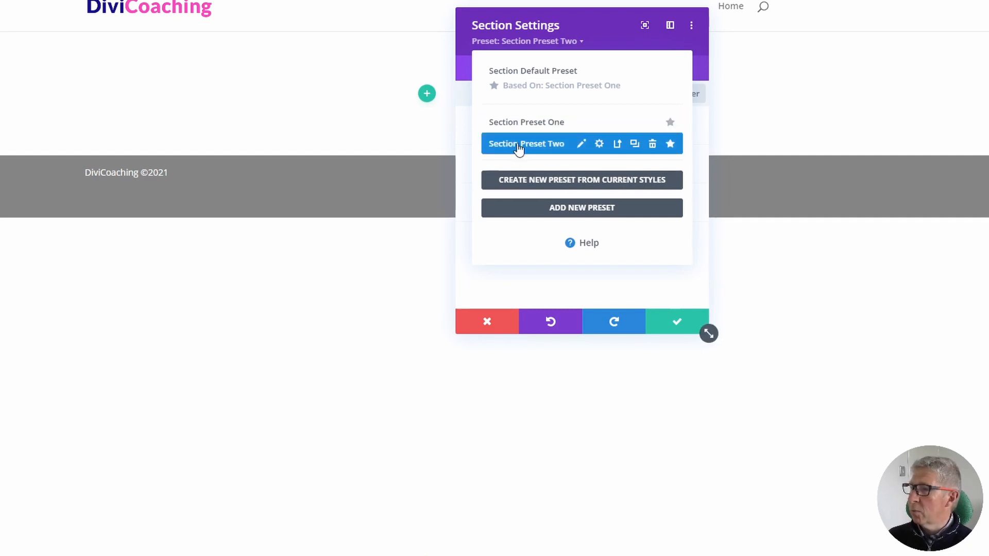
click(581, 145)
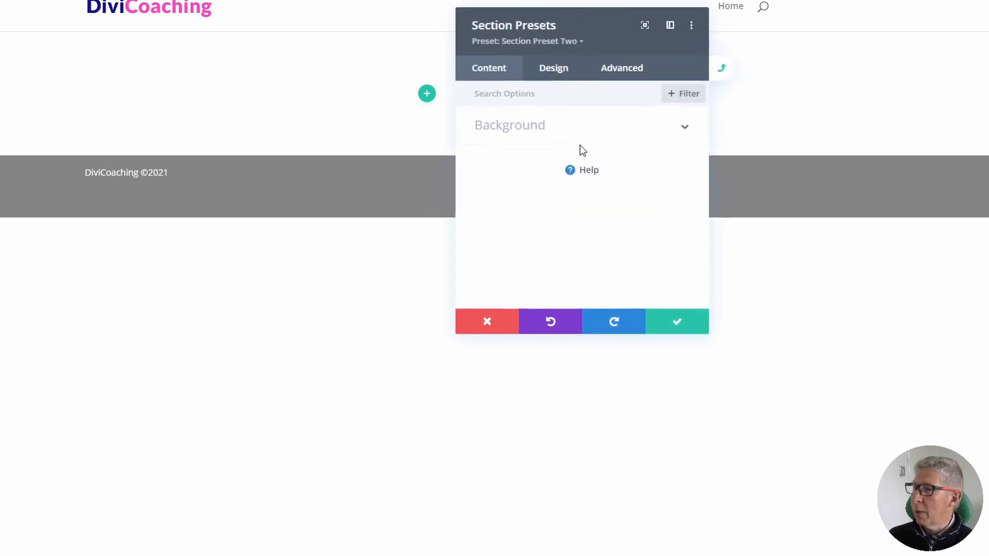
click(511, 129)
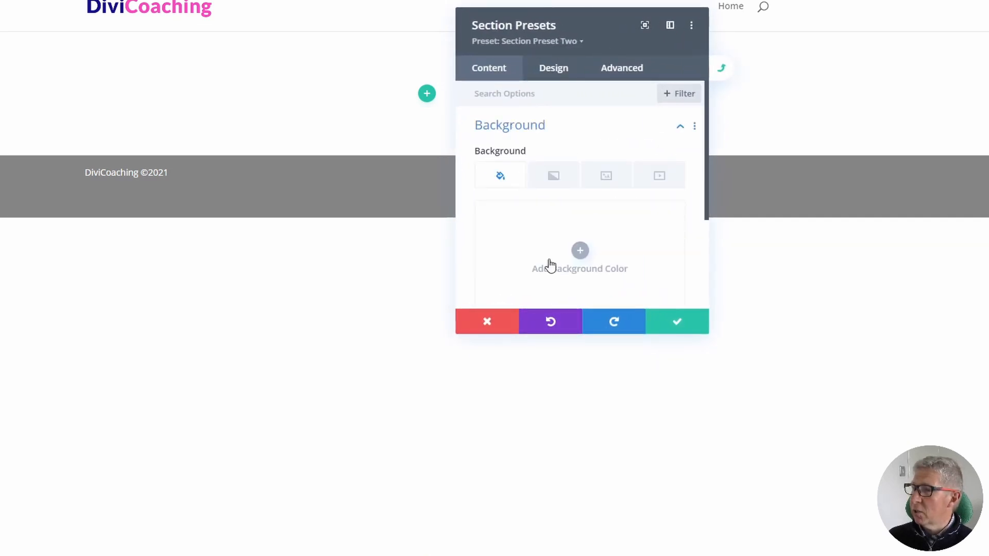
scroll(571, 260, down, 3)
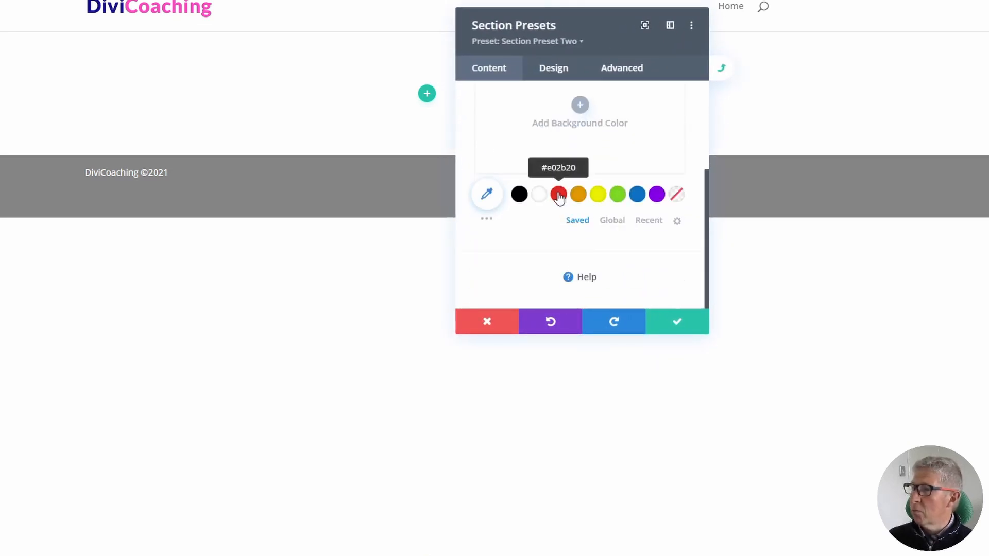
click(559, 195)
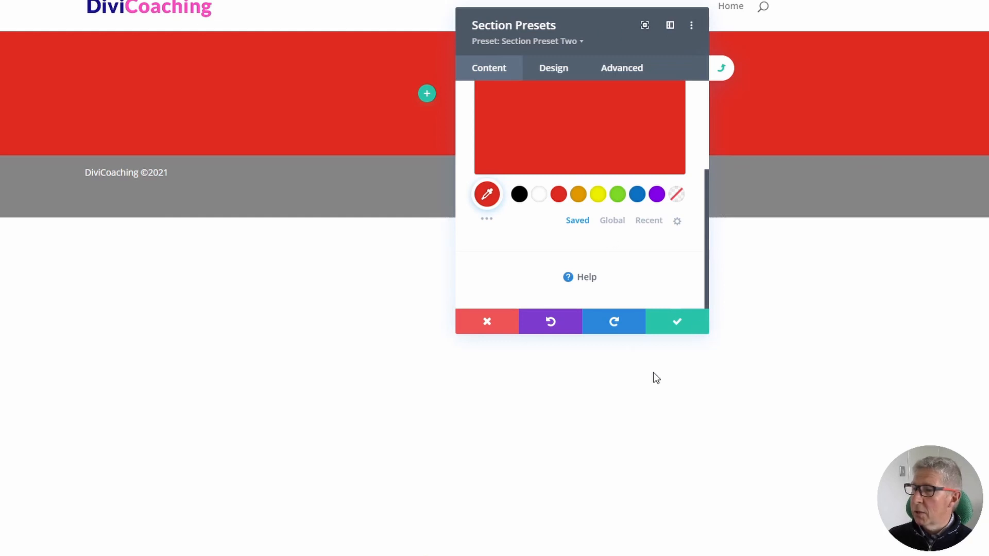
click(677, 323)
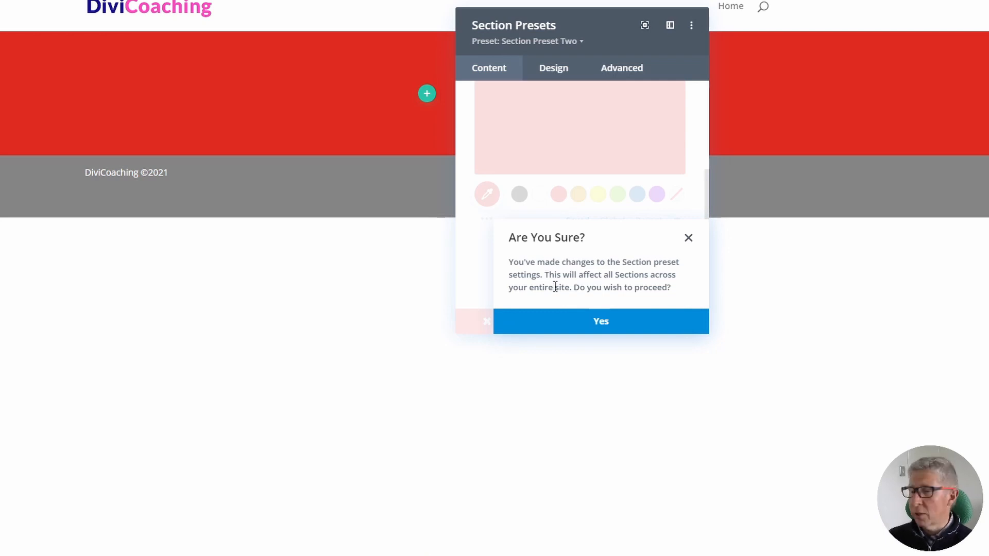
click(603, 321)
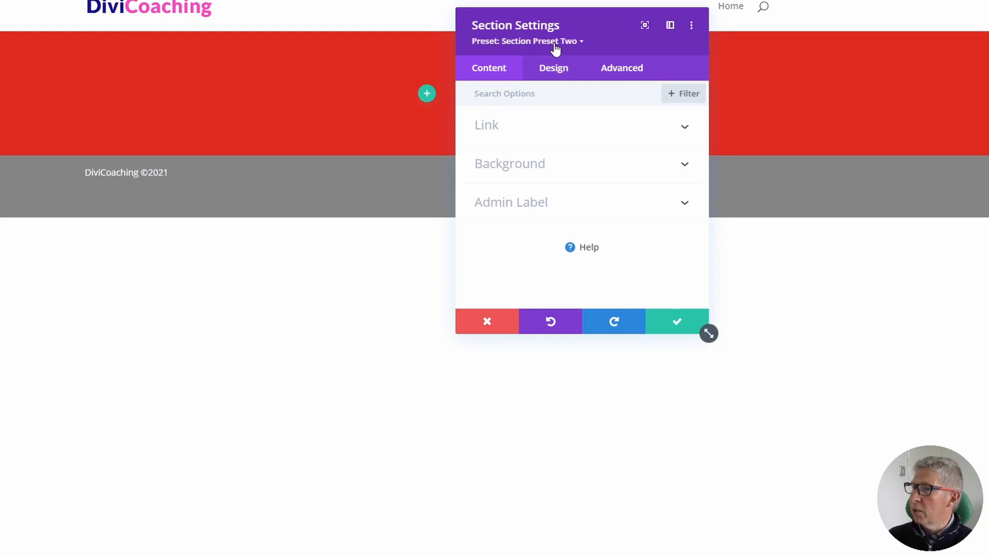
- Apply Section Preset One to the section and save its settings
click(521, 43)
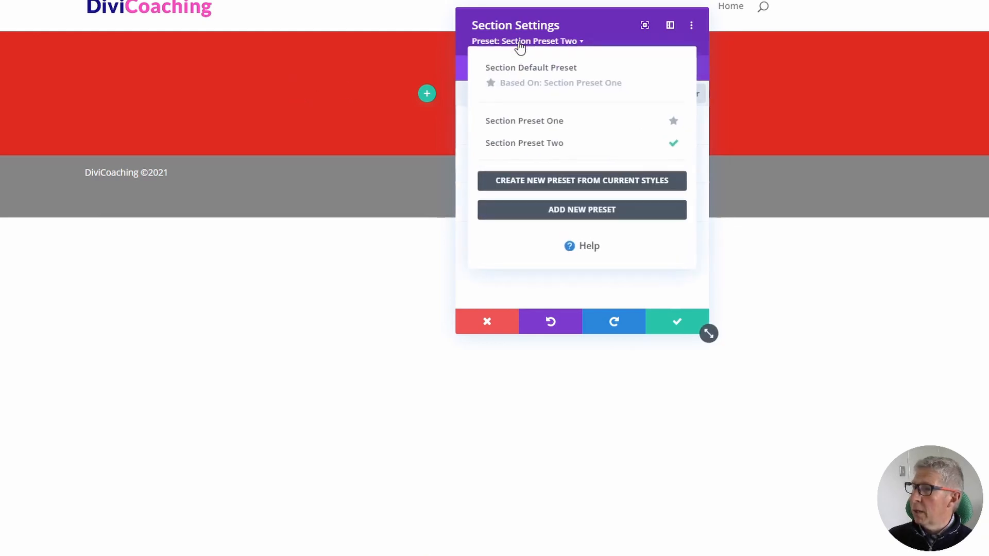
click(519, 121)
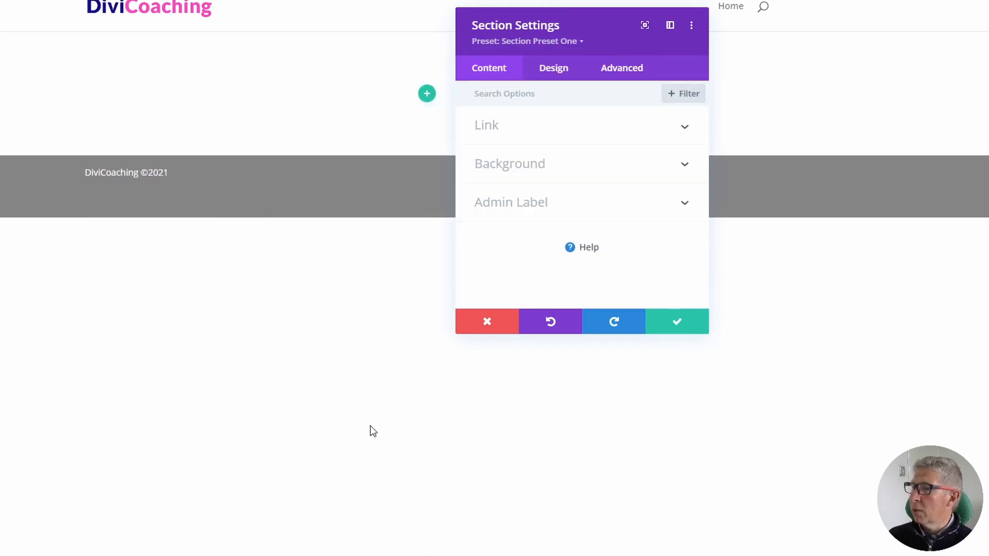
click(506, 40)
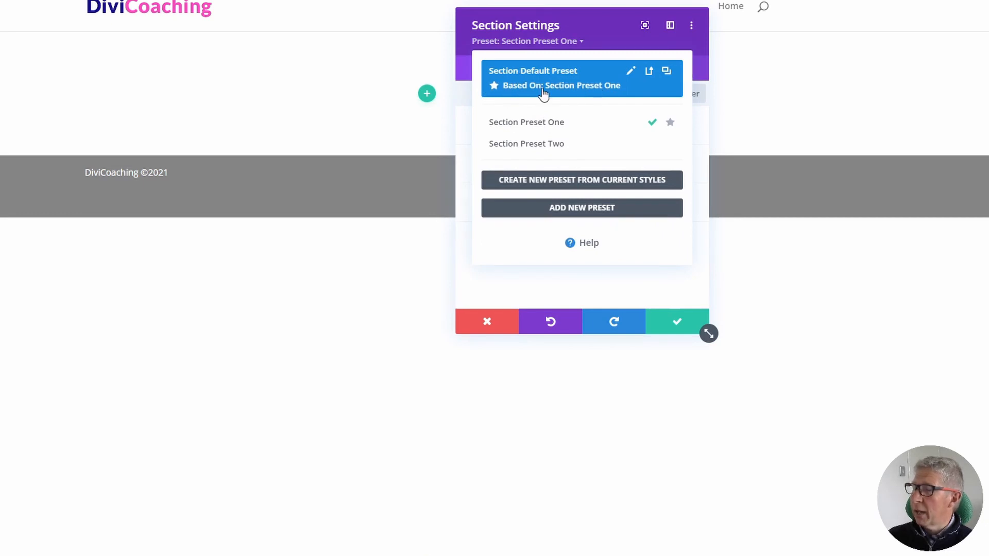
click(676, 324)
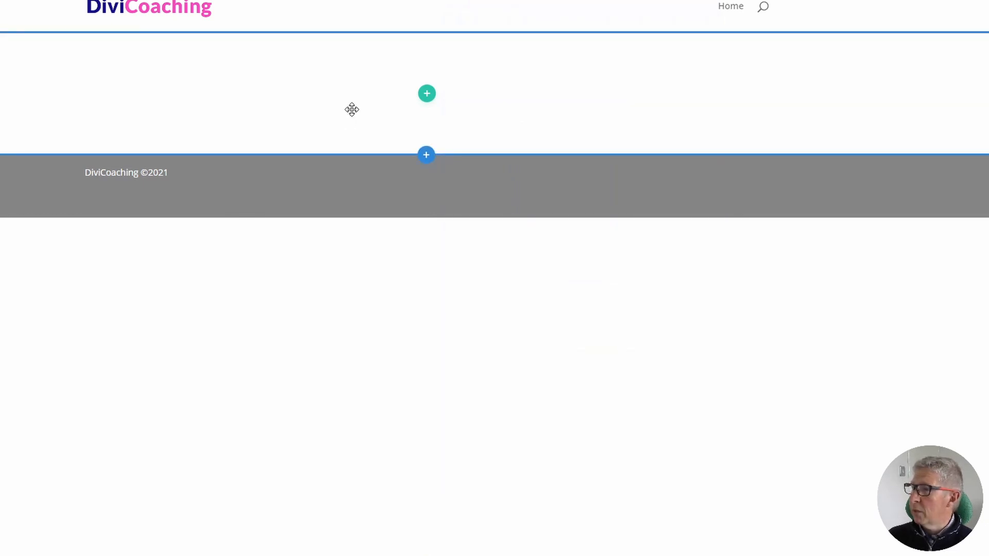
- Add a regular section below the first one, without inserting a row, and open its settings
click(424, 156)
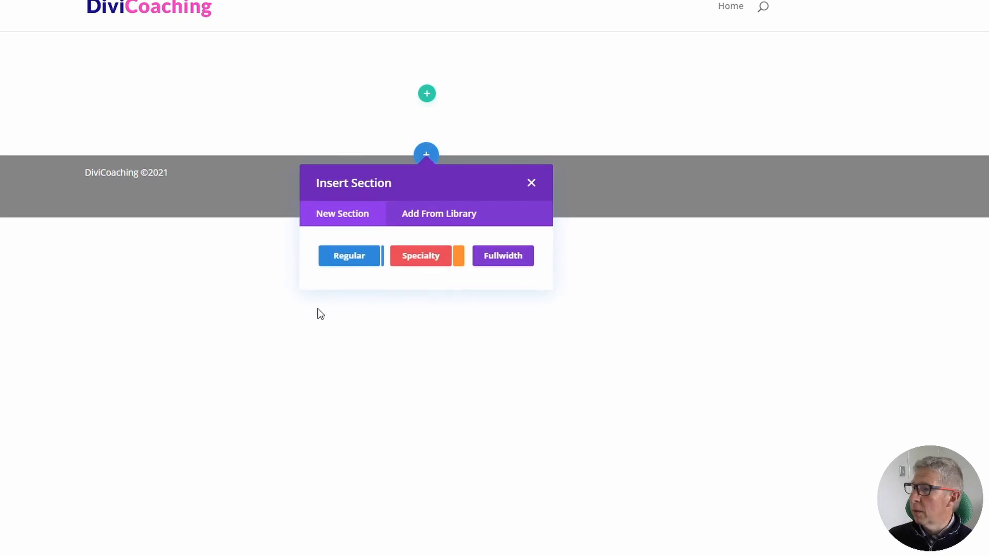
click(349, 256)
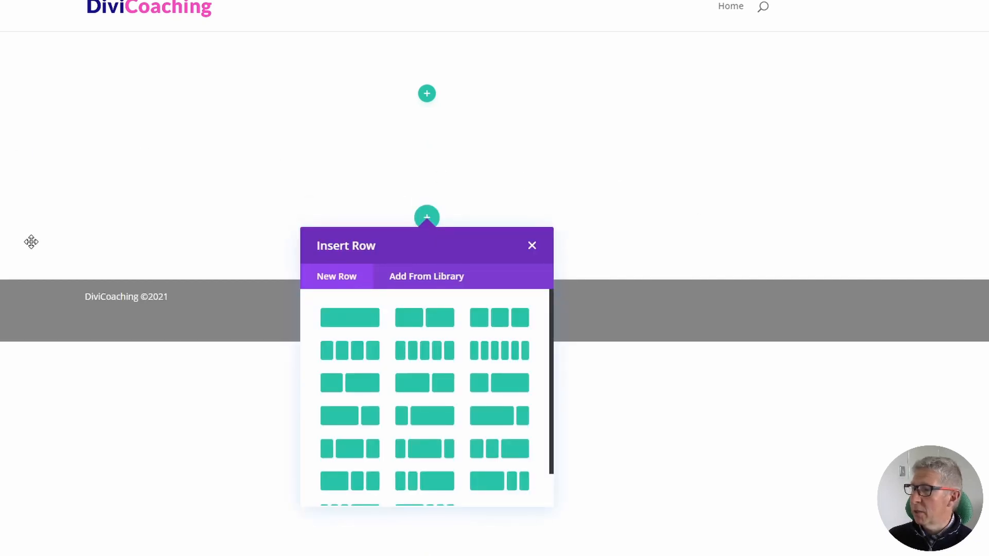
click(217, 188)
double_click(217, 188)
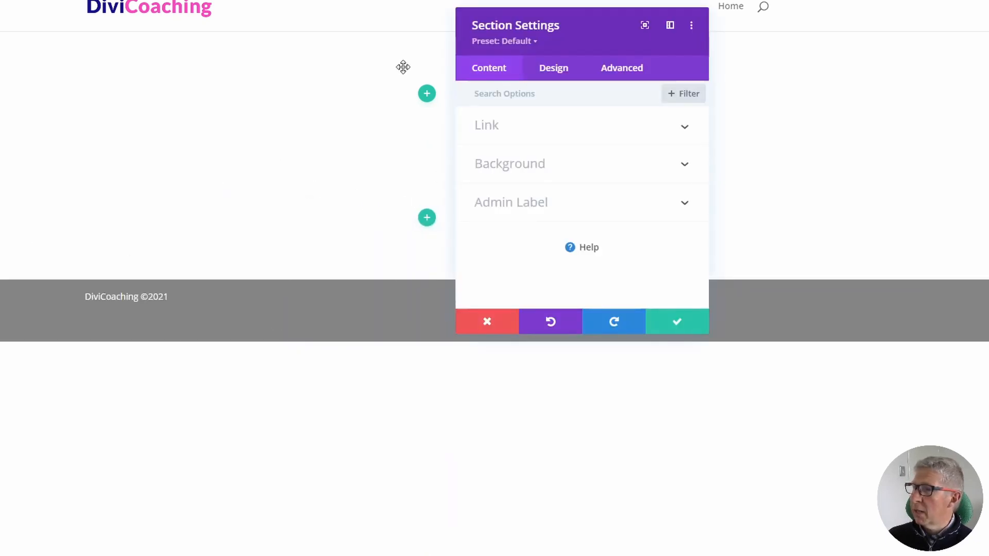
- Assign Section Preset Two as the default section preset across the site and check what the default preset is based on
click(506, 44)
mouse_move(523, 70)
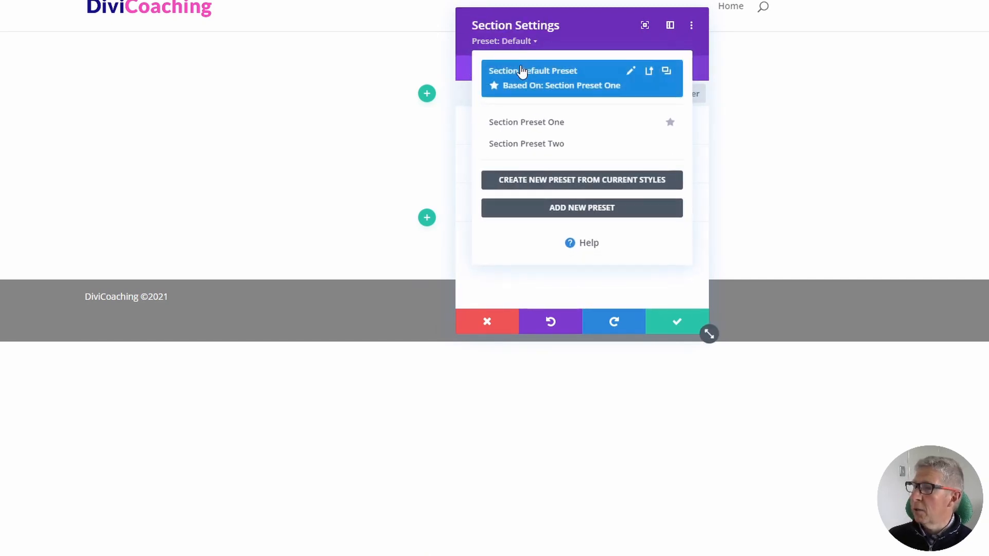
mouse_move(493, 129)
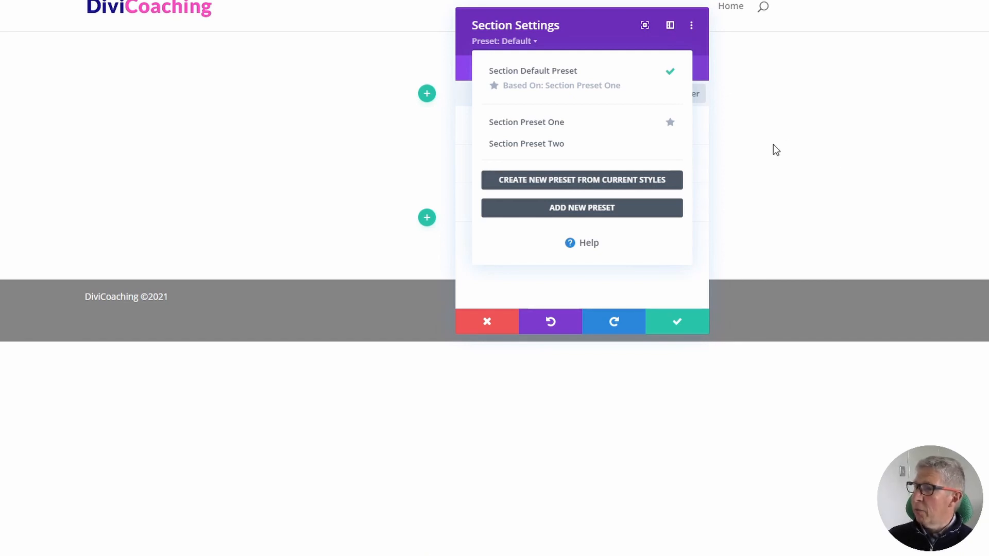
mouse_move(525, 154)
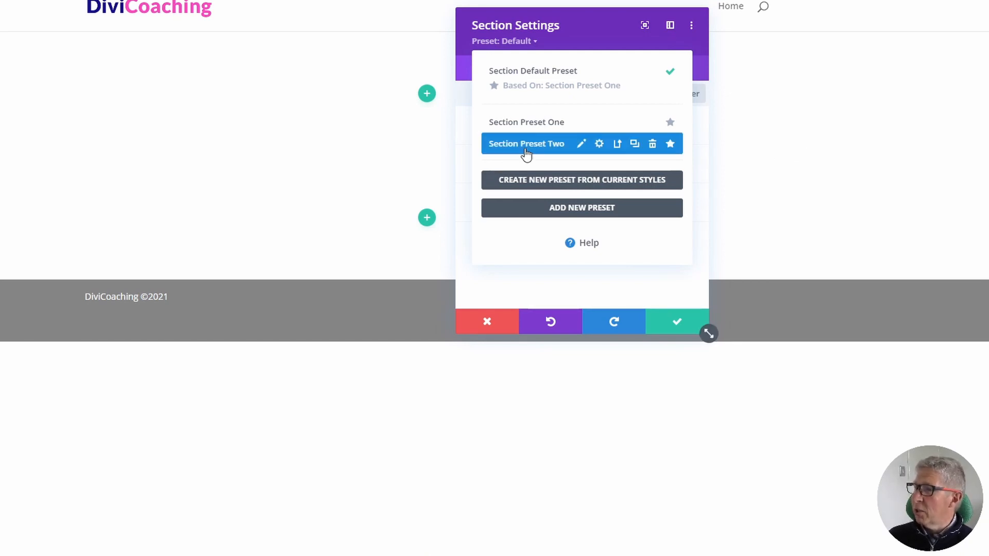
click(671, 145)
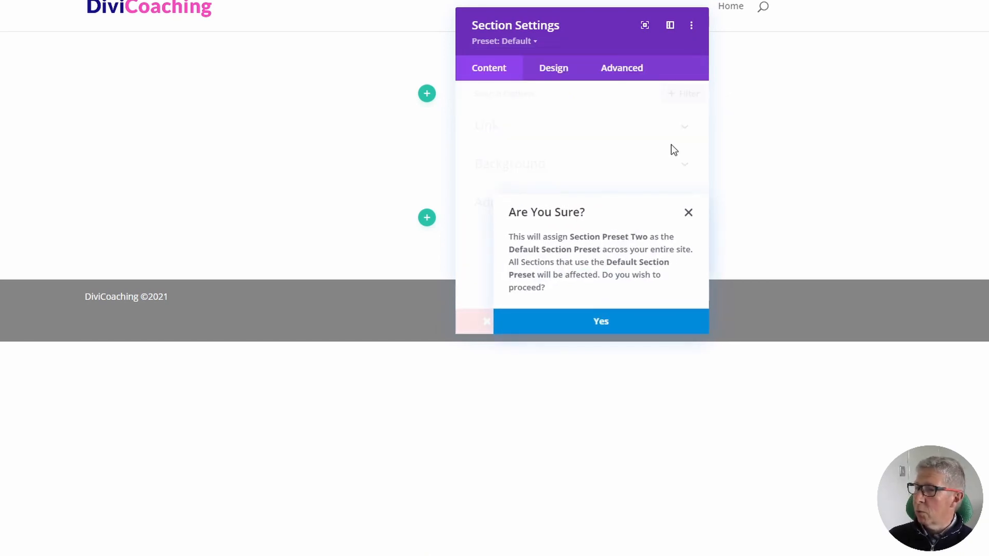
click(601, 322)
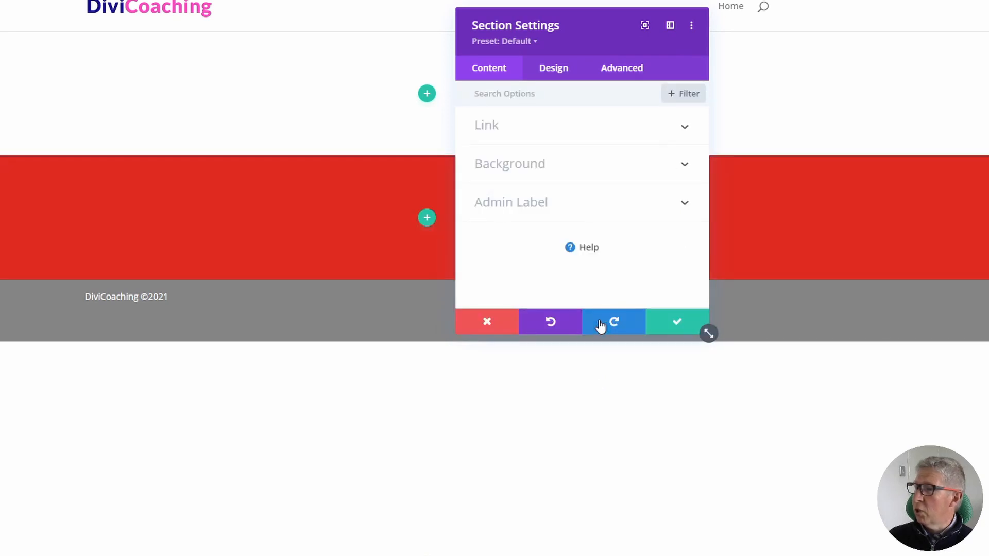
click(512, 44)
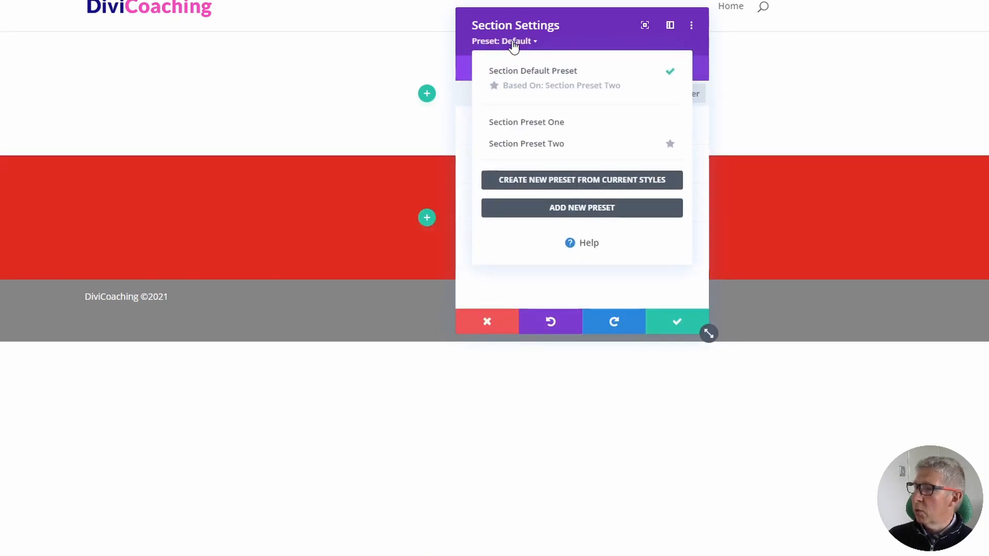
mouse_move(494, 88)
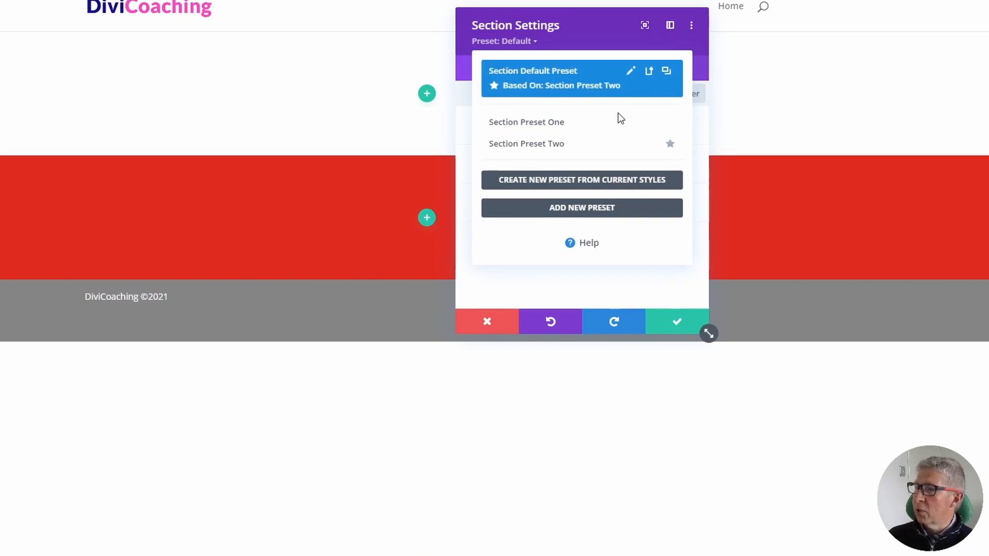
- Save the section settings and add another regular section below the red one, without inserting a row
click(683, 326)
click(682, 325)
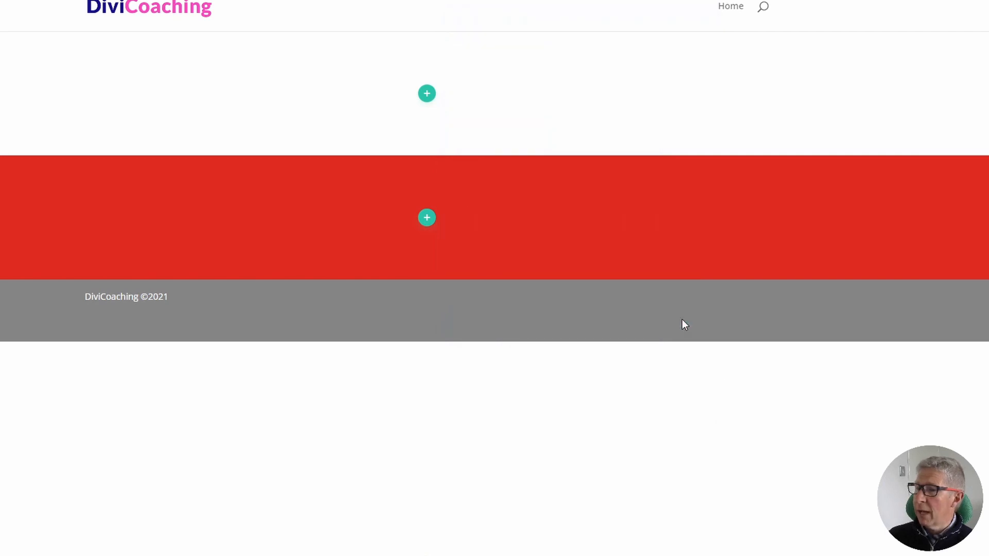
mouse_move(425, 309)
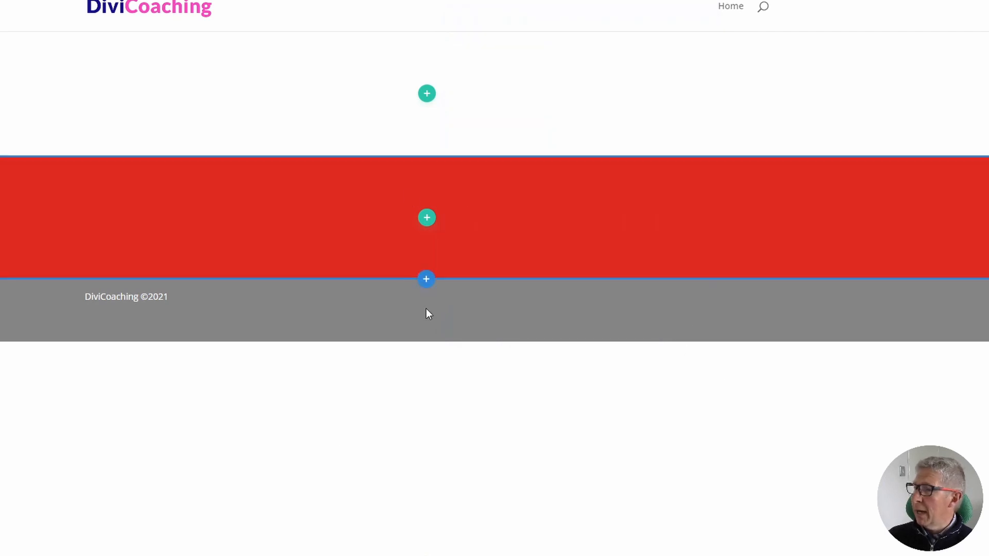
click(427, 281)
click(353, 380)
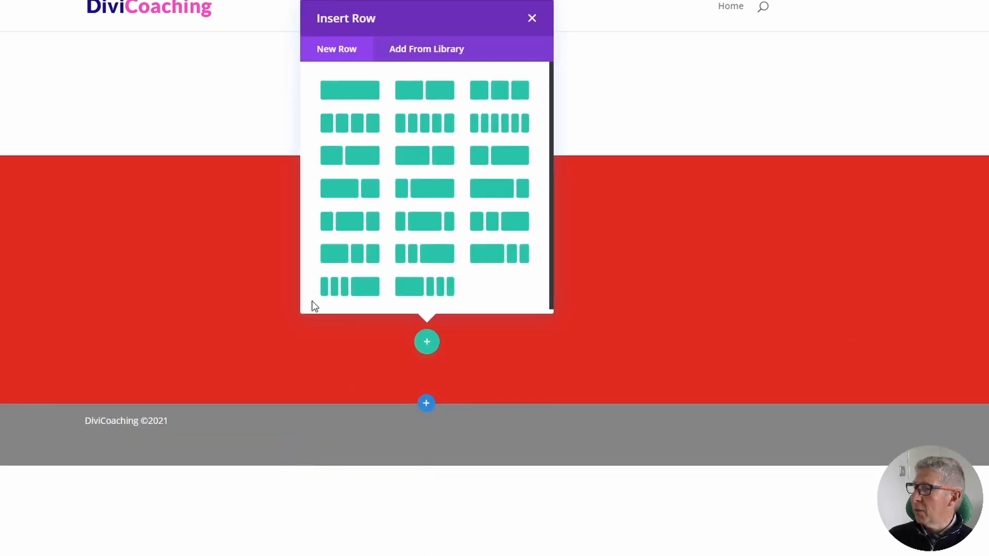
click(531, 20)
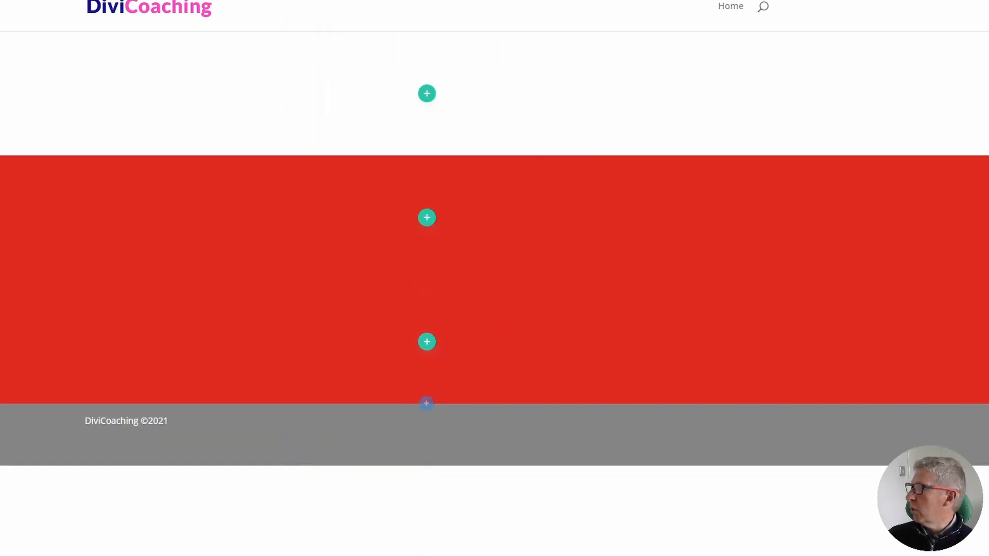
- Open the new section's settings, open its default preset for editing and check which preset it is based on
click(31, 292)
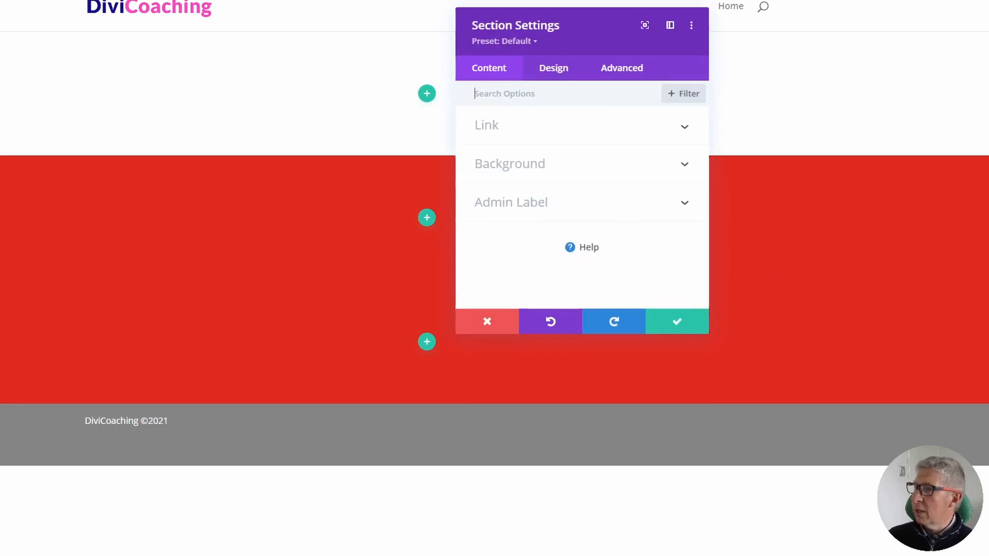
click(500, 44)
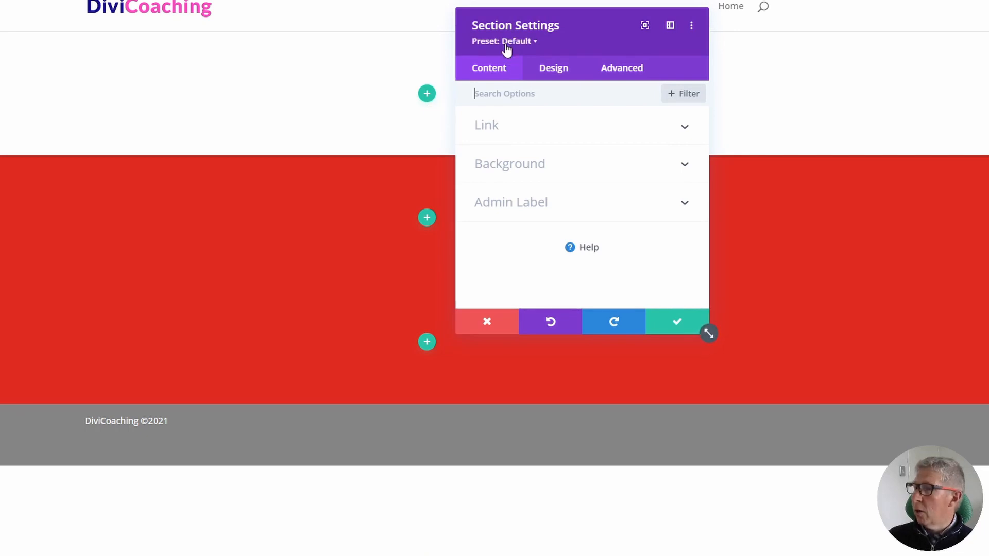
click(487, 44)
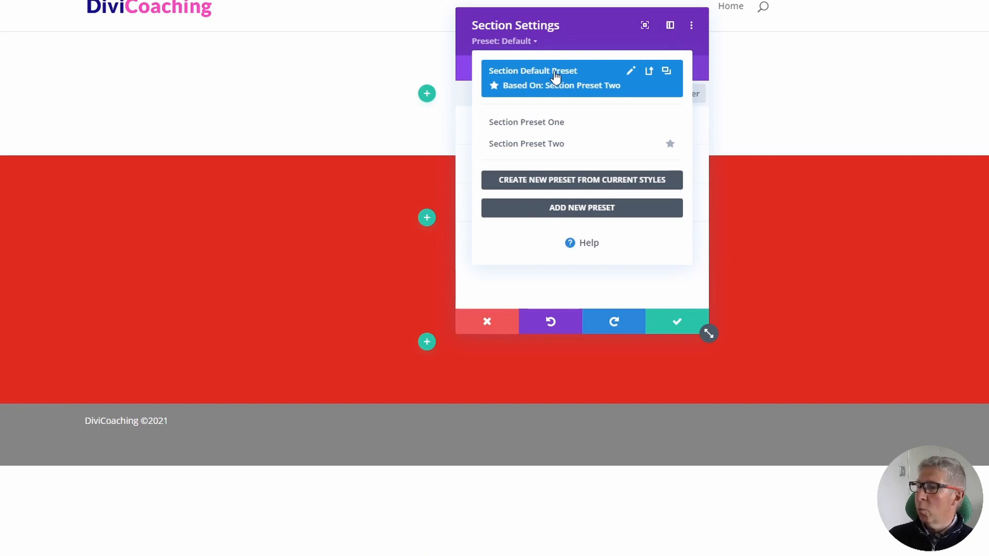
click(631, 72)
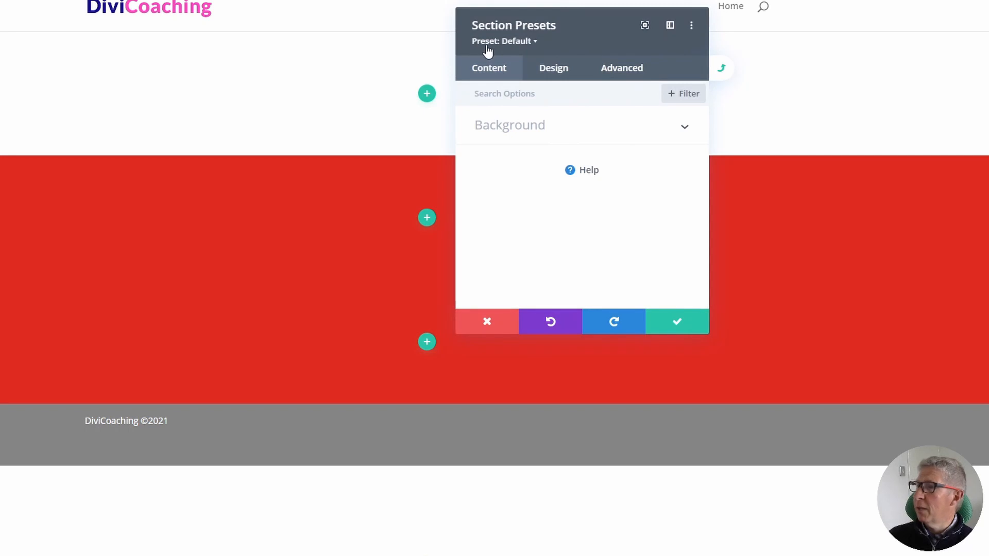
click(510, 45)
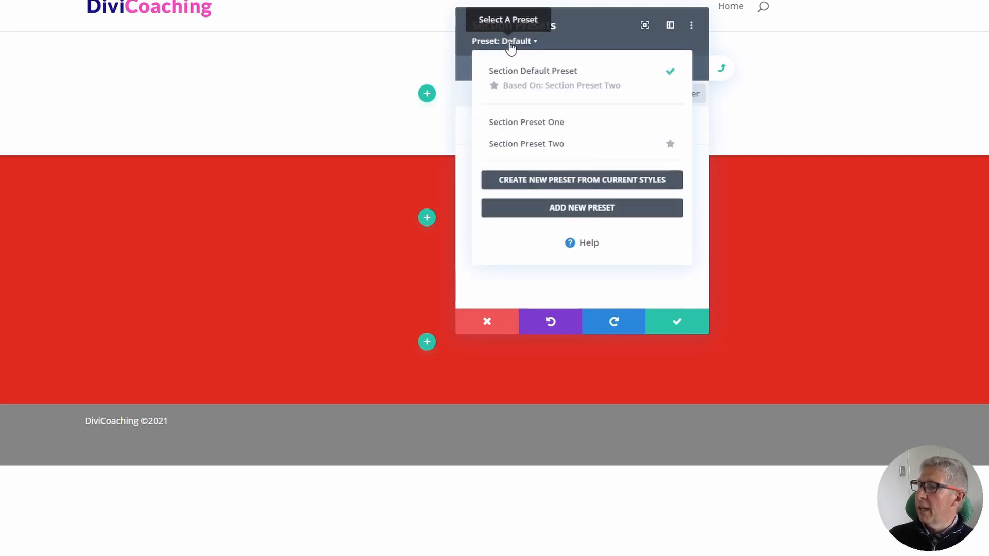
click(510, 45)
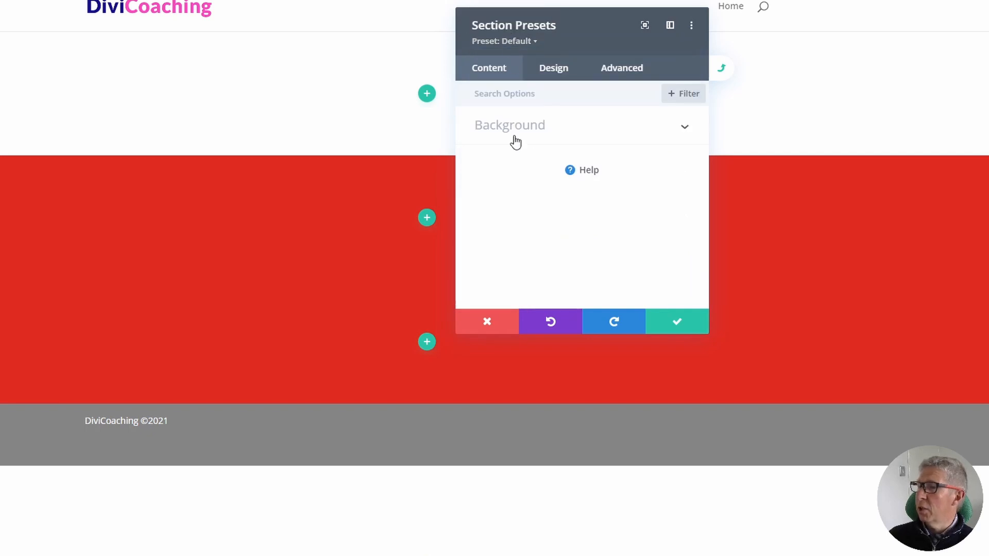
- Set the default section preset's background color to green and save the preset change across the site
click(530, 128)
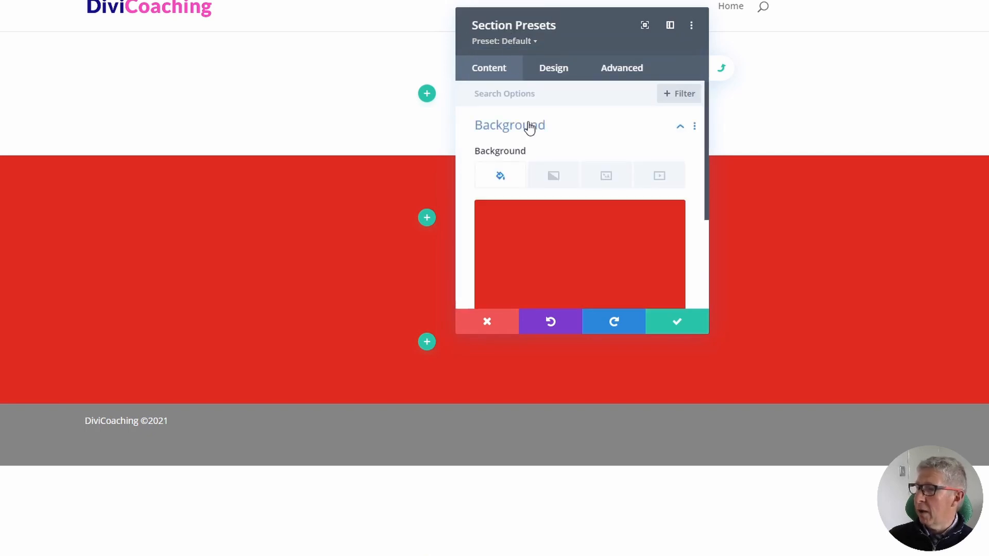
click(564, 251)
scroll(565, 251, down, 2)
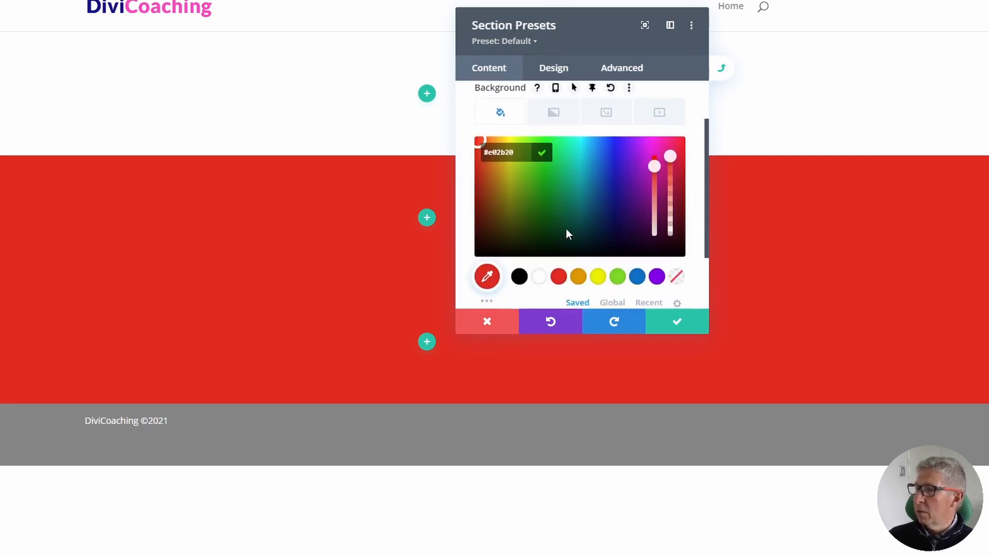
click(535, 187)
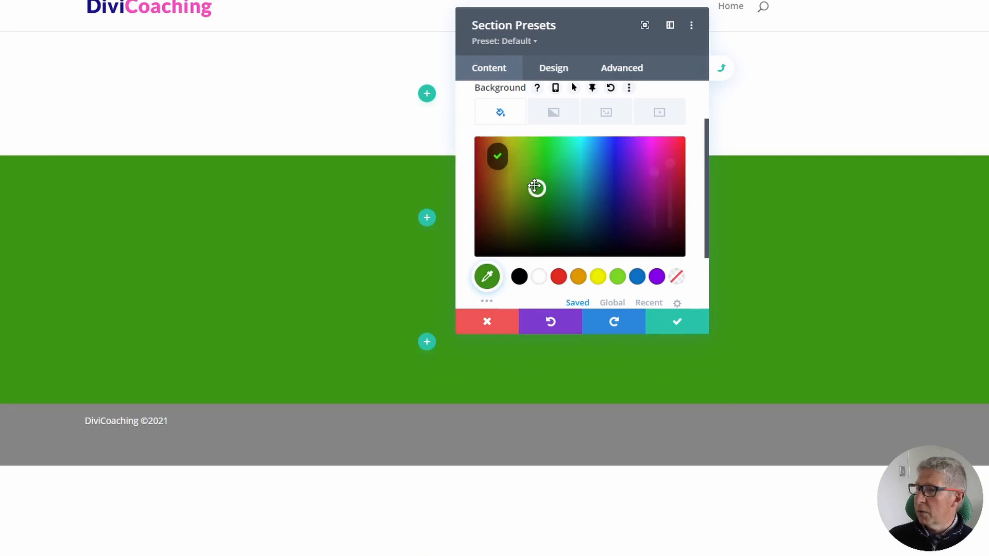
click(676, 323)
click(611, 322)
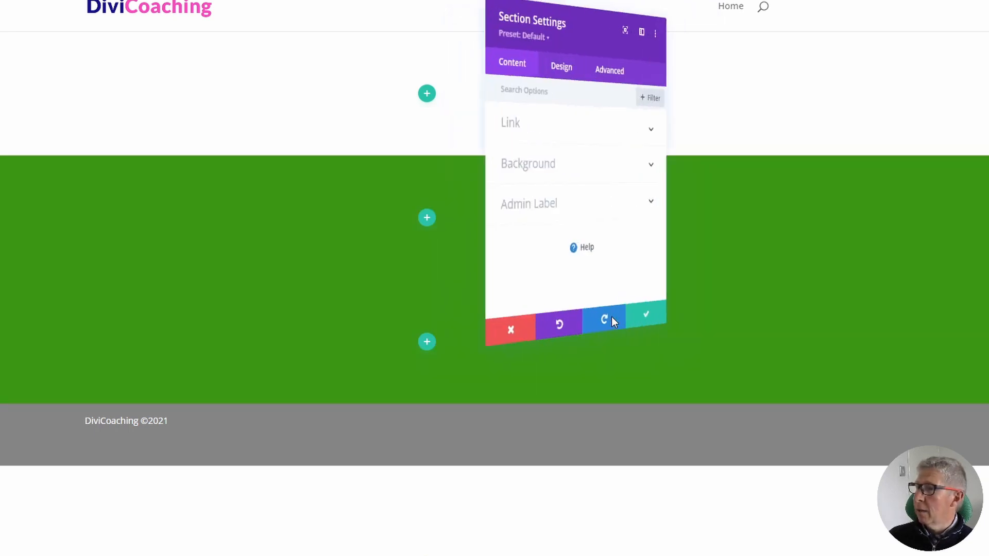
- Check which custom preset the section default is based on after the color change
click(505, 42)
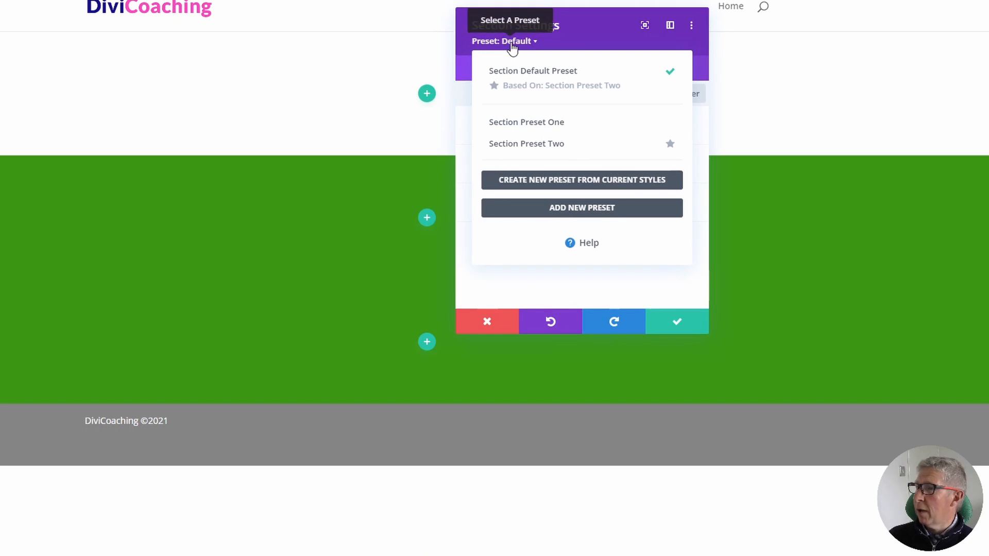
mouse_move(503, 75)
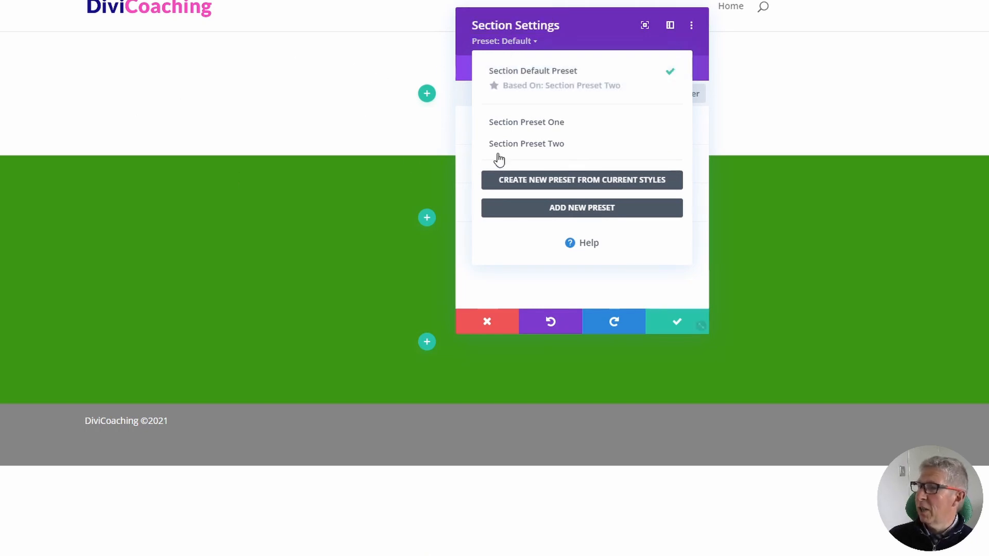
click(262, 98)
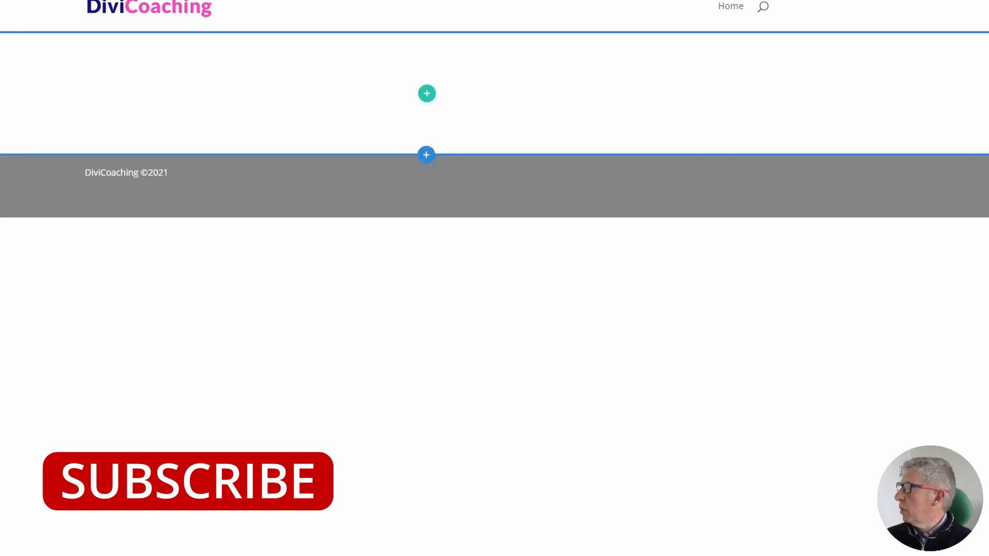
- Create a new section preset named "Section No Space" from the empty section's settings, without assigning it as default
click(1, 43)
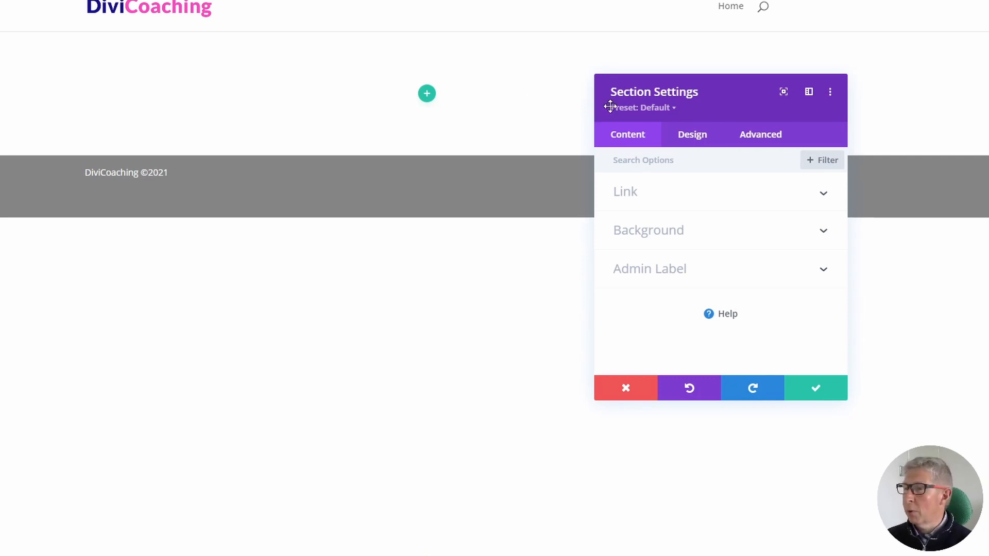
click(652, 109)
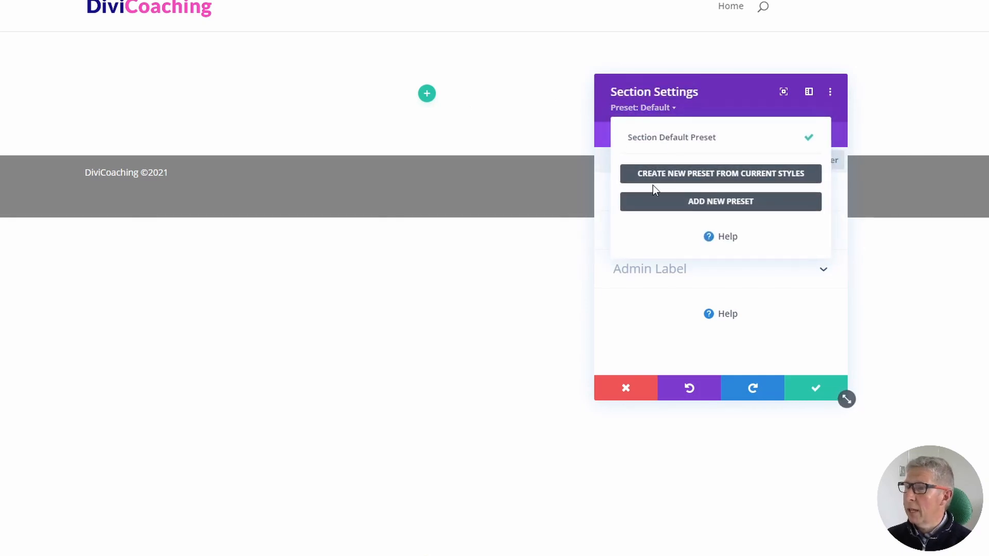
click(712, 206)
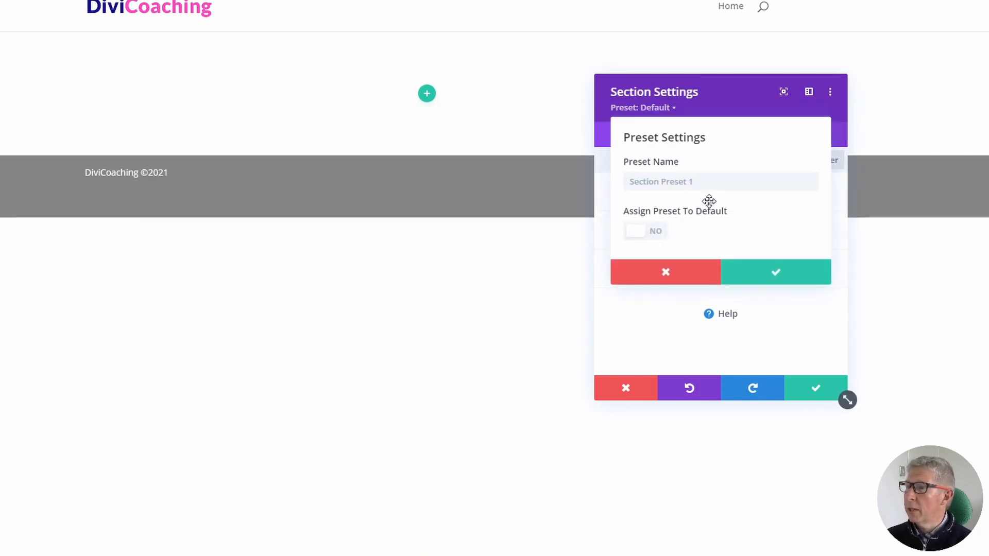
click(653, 187)
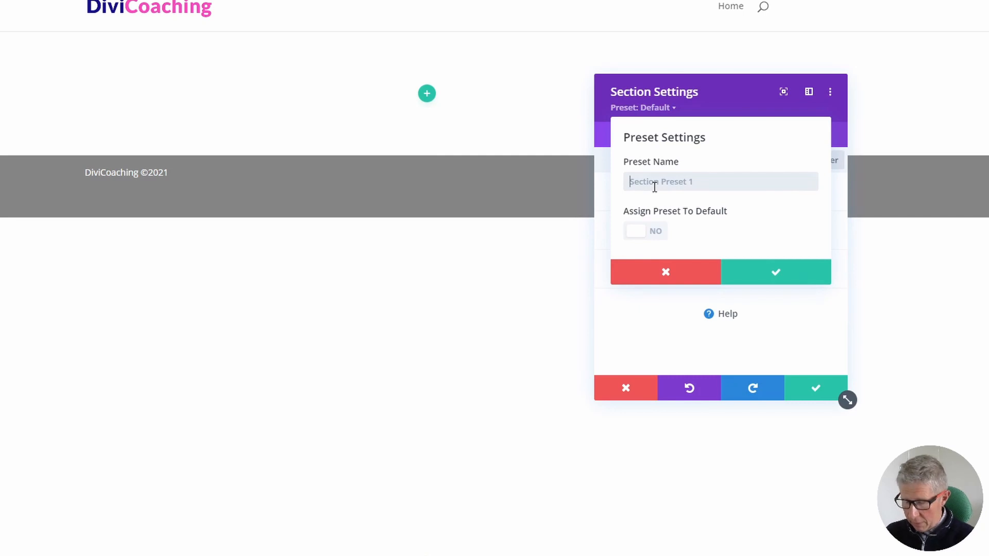
text(Section No Space)
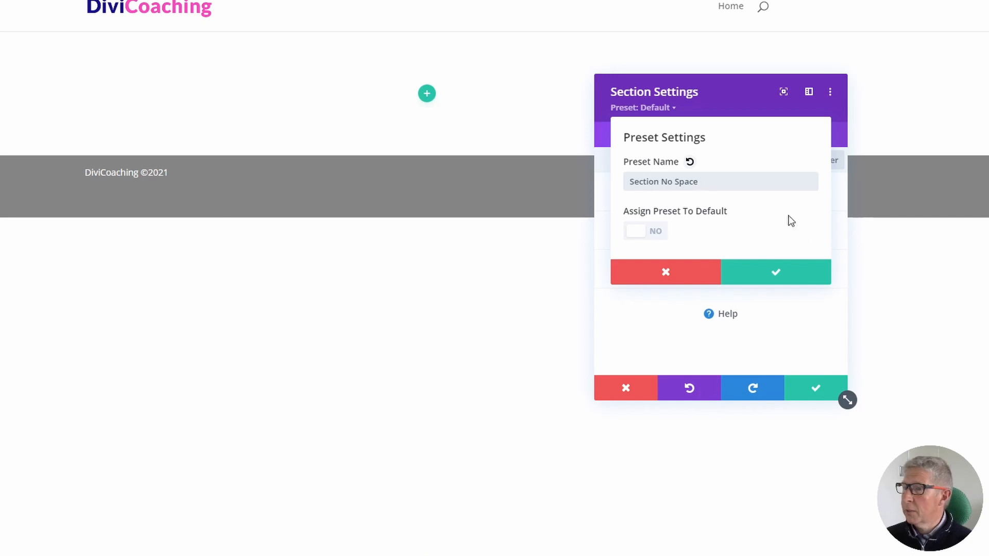
click(788, 270)
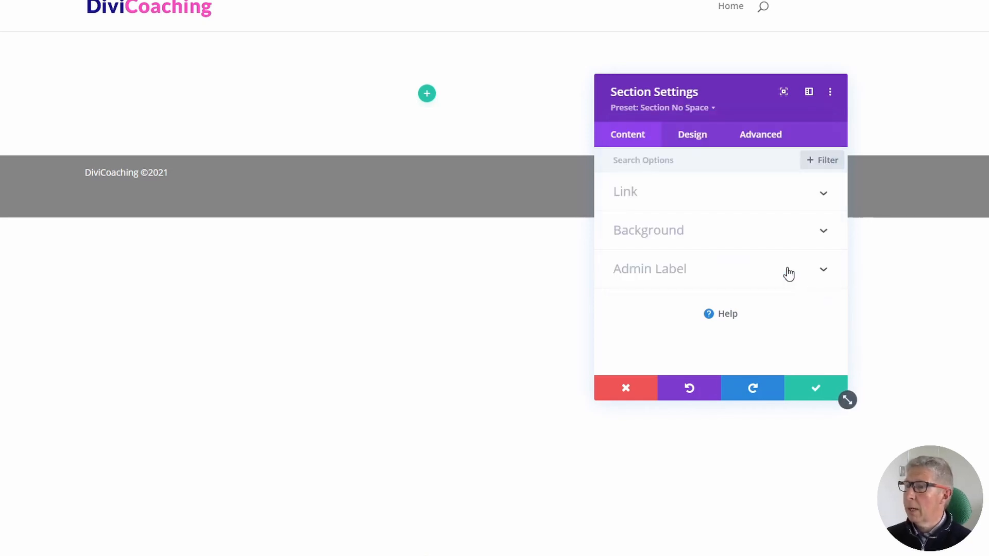
- Set the top and bottom padding of the Section No Space preset to 0px
click(693, 142)
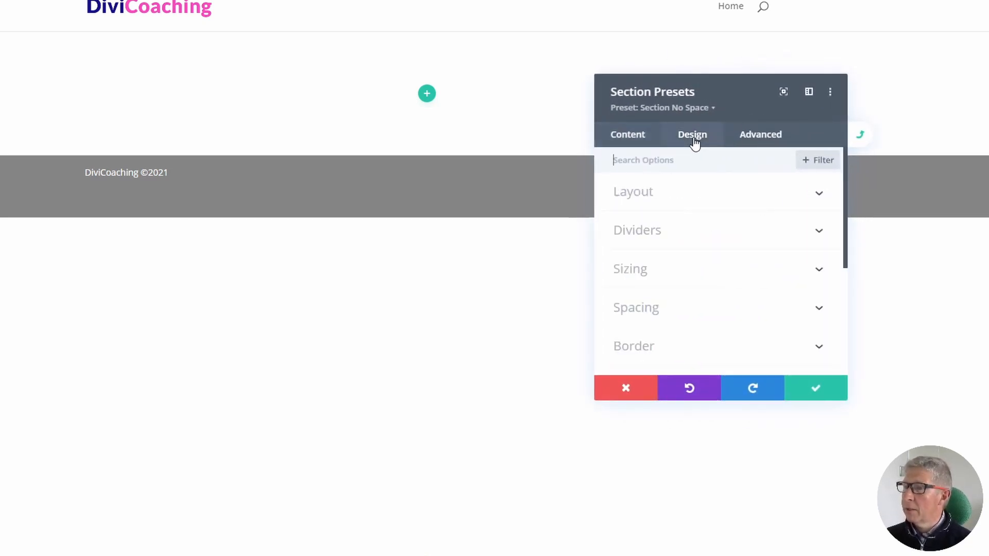
click(646, 319)
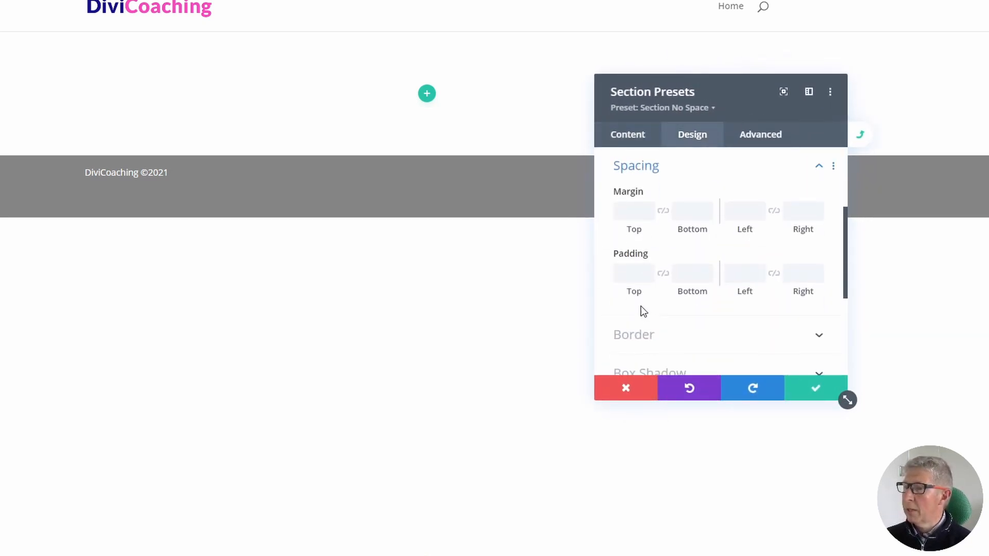
click(636, 274)
text(0)
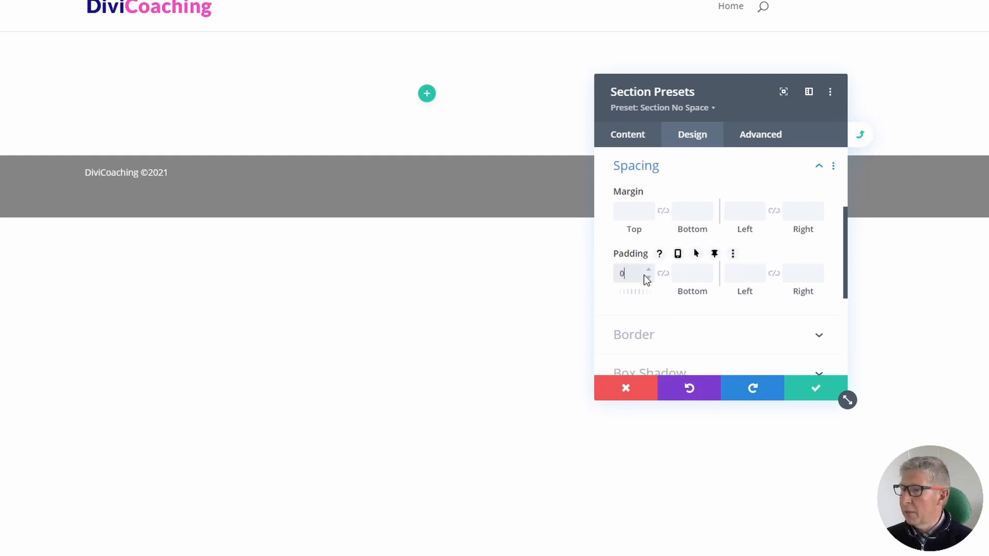
click(687, 273)
text(0)
- Set the Section No Space preset's bottom margin to 50px and save the preset change across the site
click(689, 212)
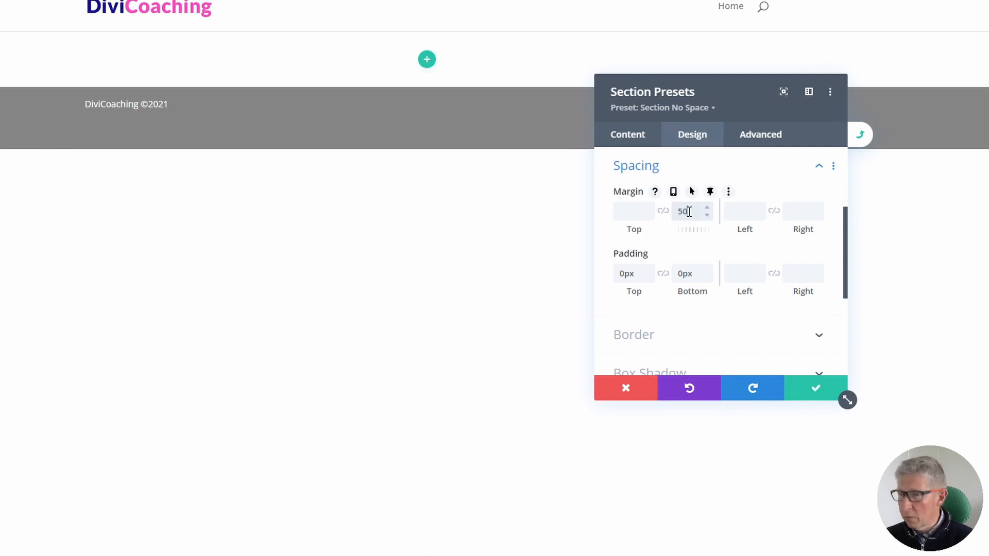
text(50px)
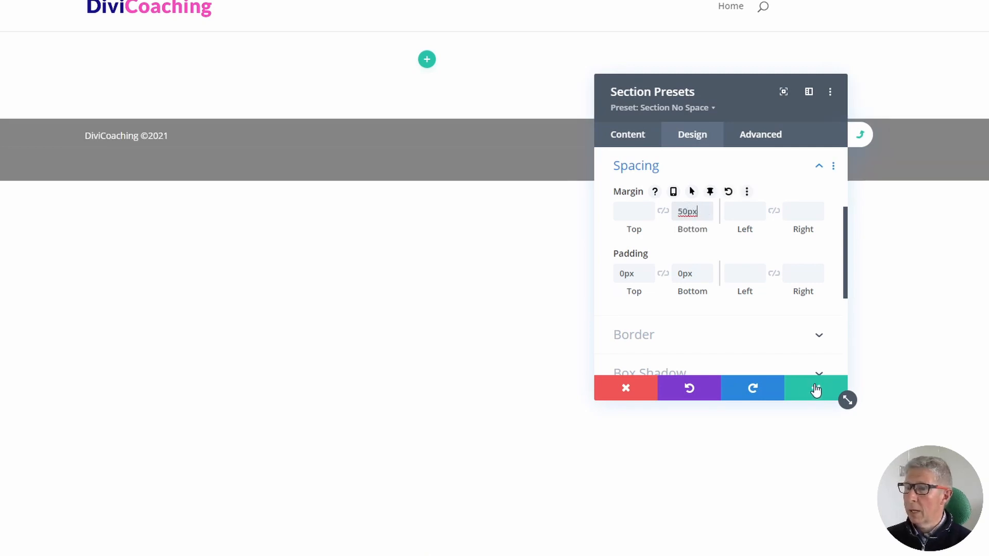
click(816, 390)
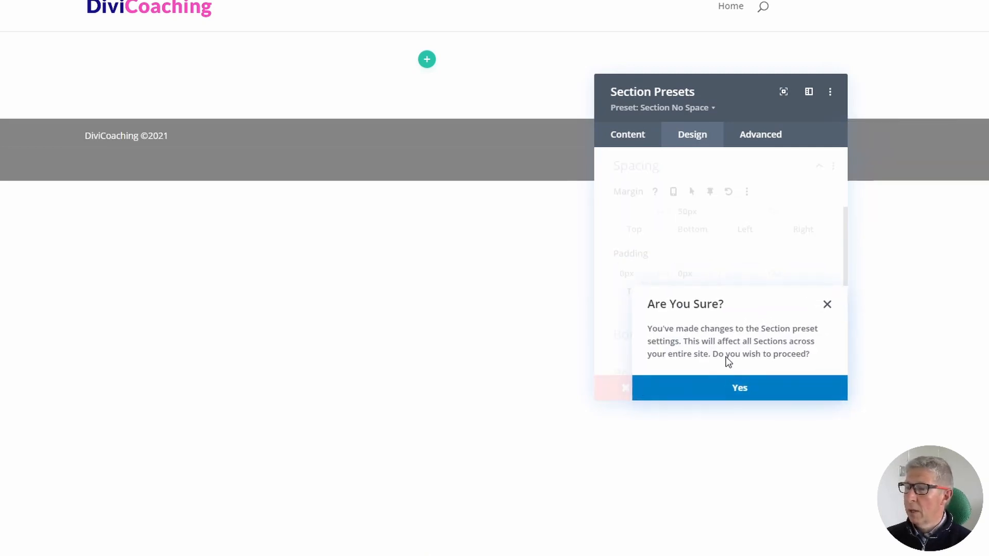
click(743, 387)
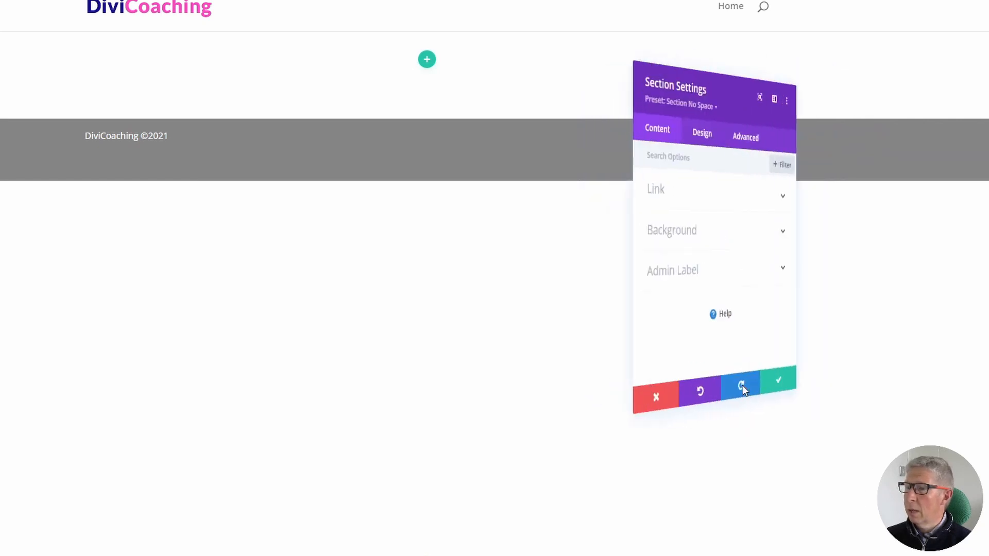
- Assign Section No Space as the default section preset across the site and save the section settings
click(660, 110)
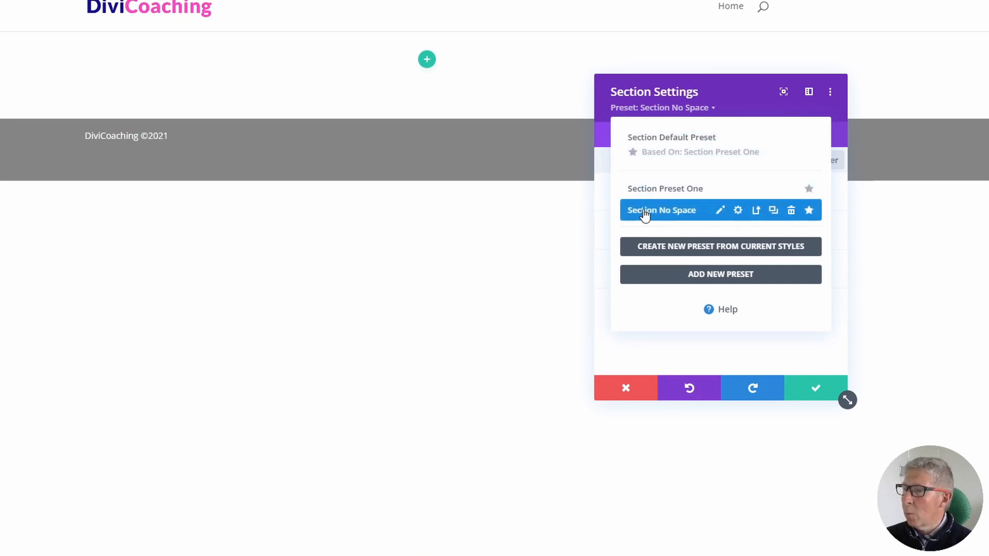
click(809, 211)
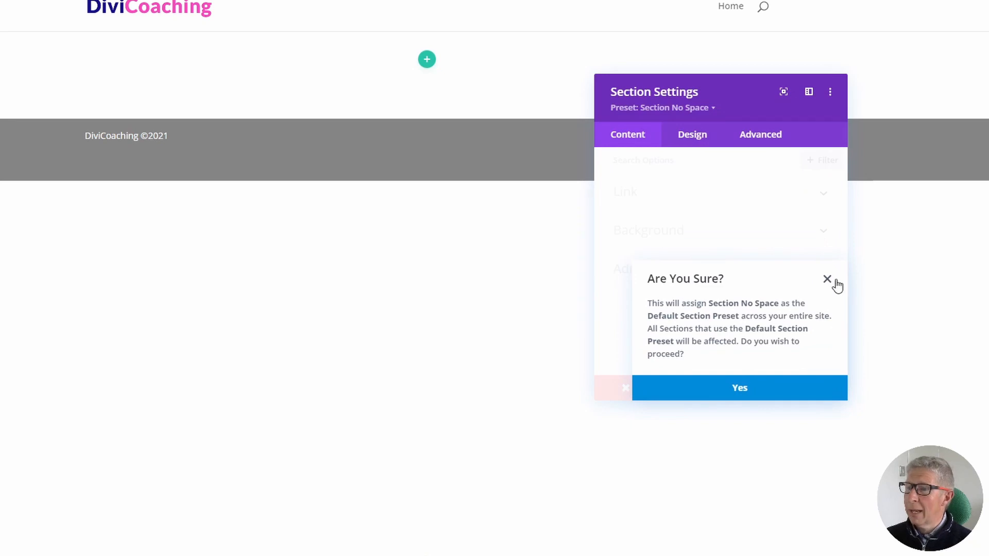
click(746, 389)
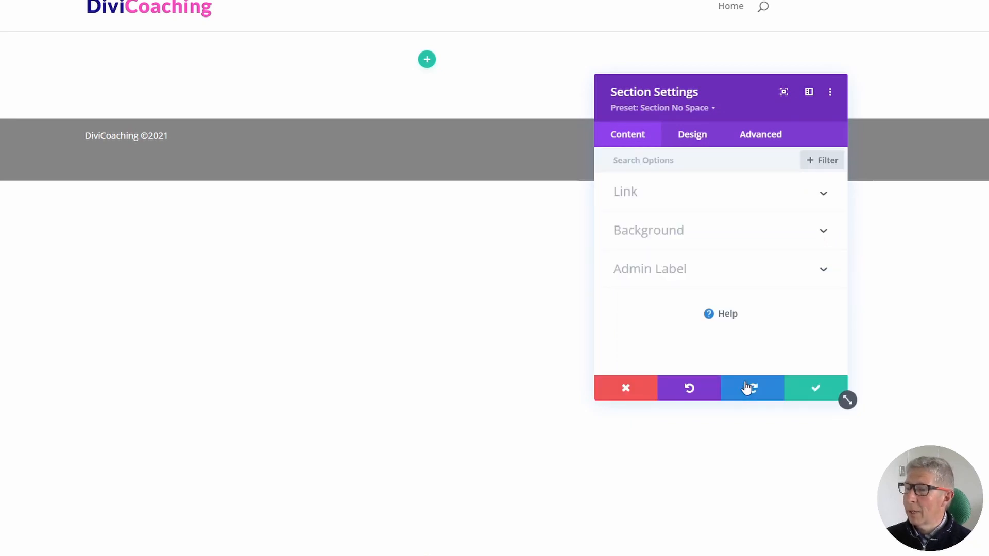
click(815, 388)
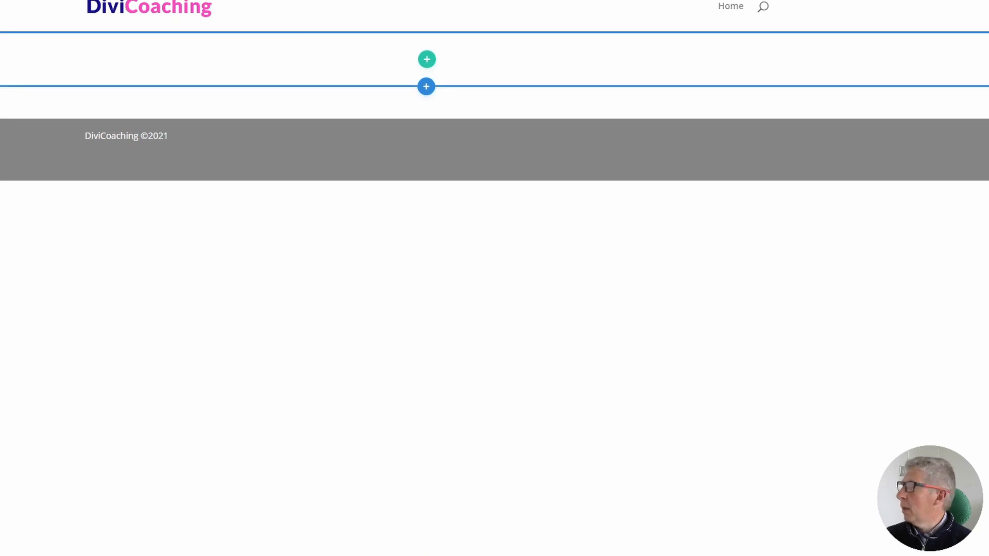
- Add a regular section below the existing section without inserting a row in it
click(426, 87)
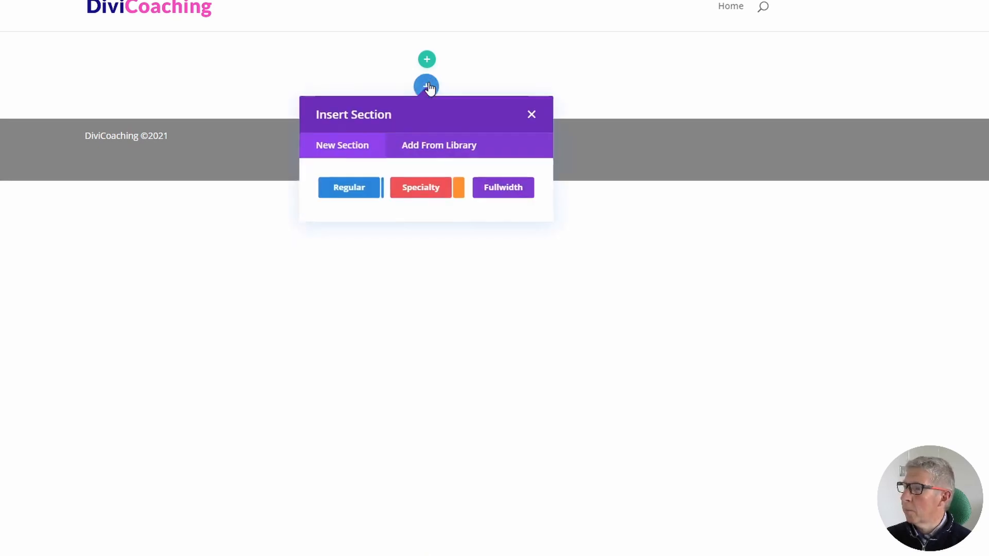
click(349, 188)
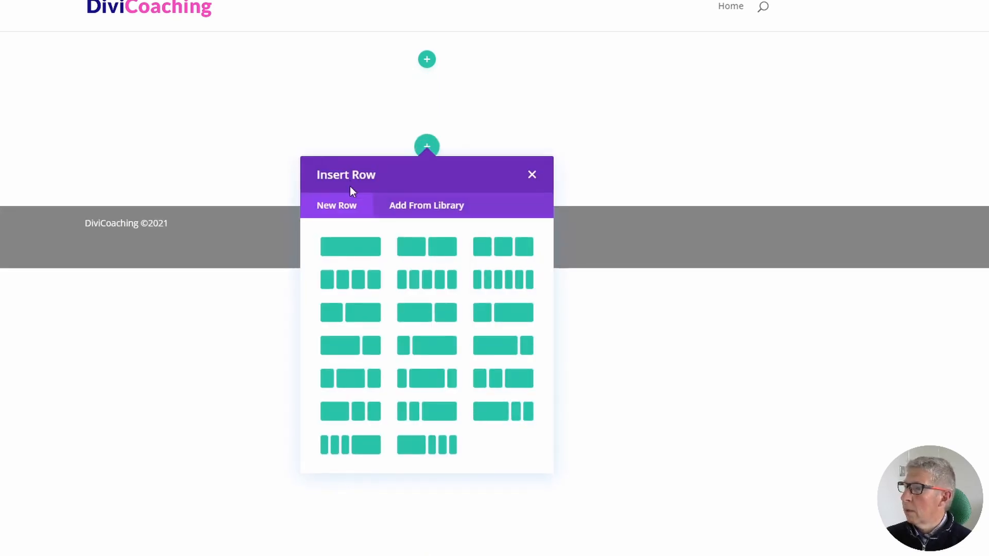
click(531, 175)
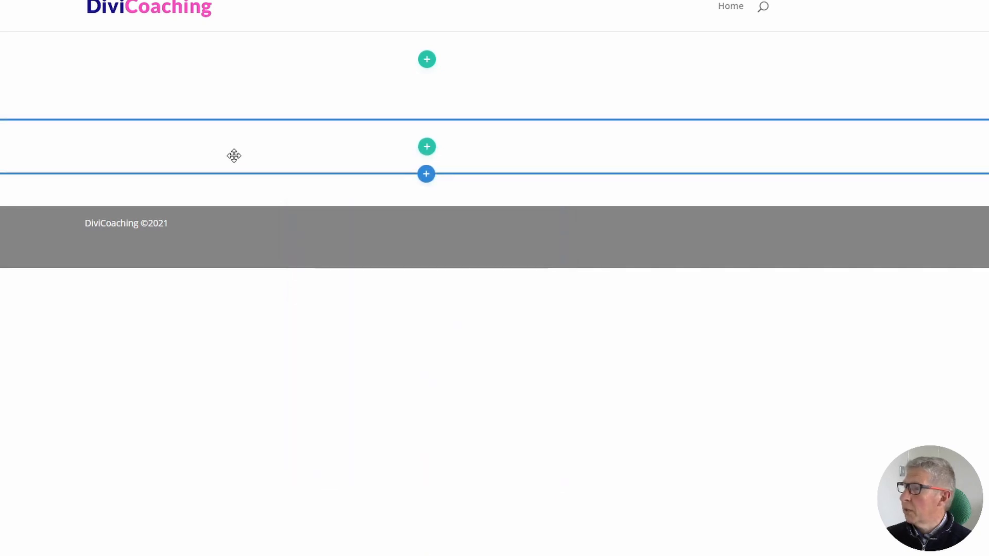
- Try Section Preset One on the new section, switch it to the Section No Space preset, and save the section settings
drag(385, 145, 353, 148)
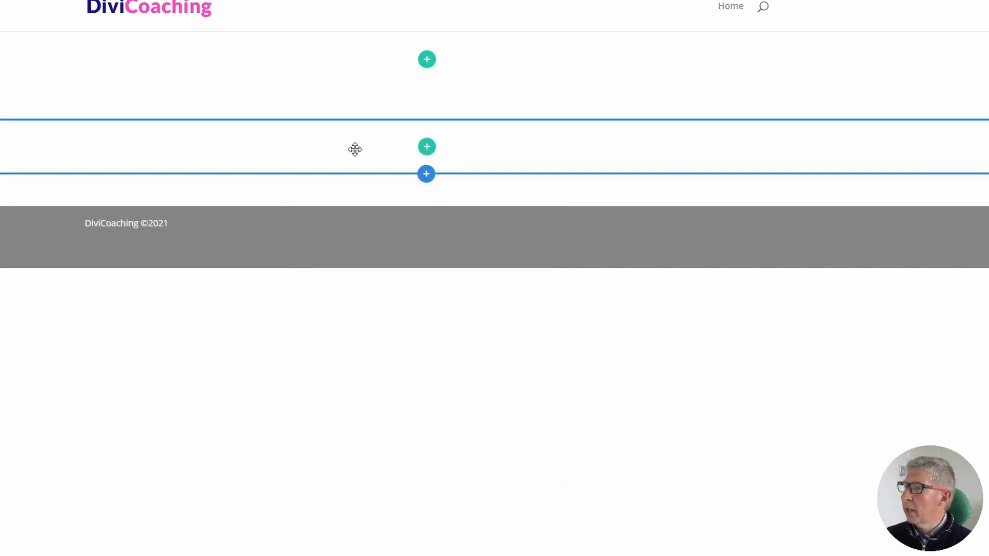
click(401, 146)
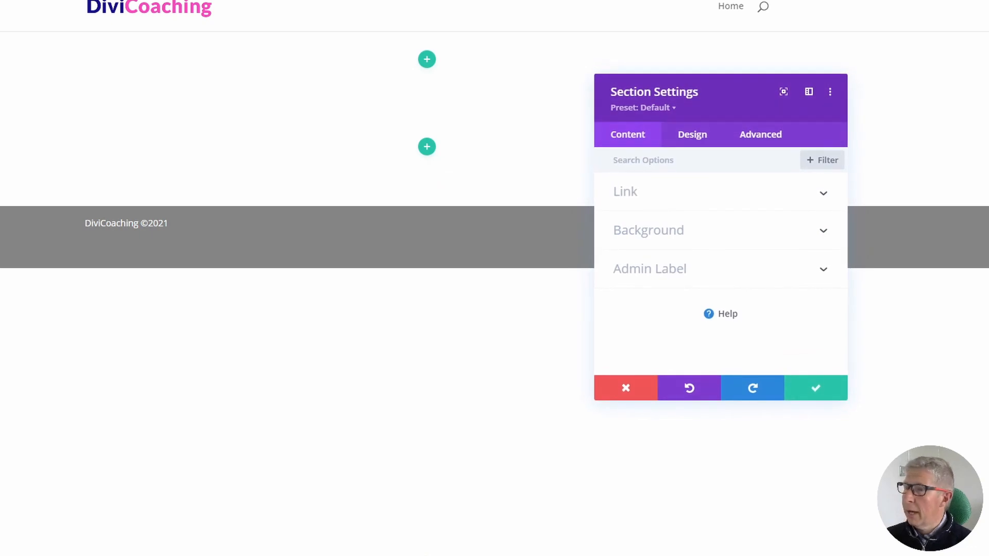
click(650, 108)
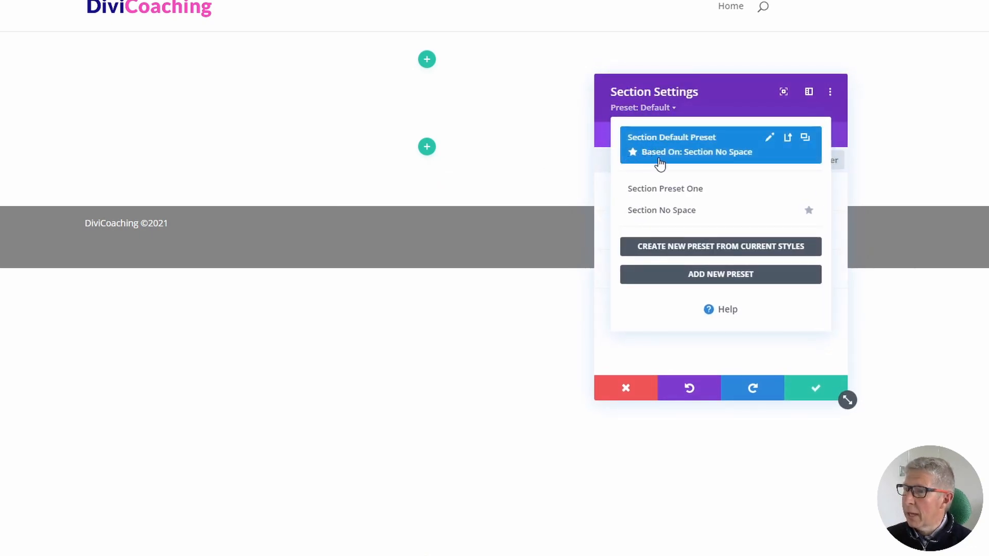
mouse_move(673, 210)
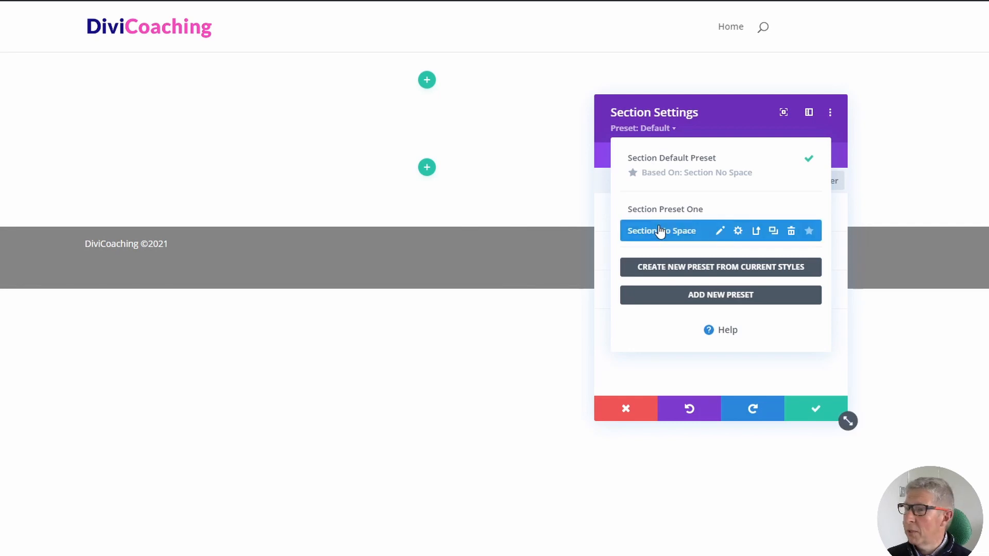
click(654, 209)
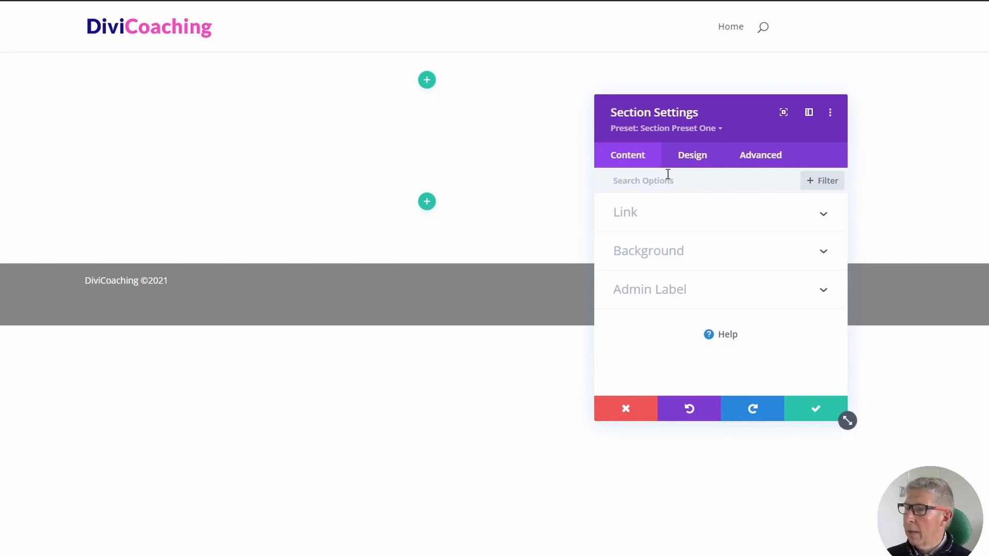
click(660, 130)
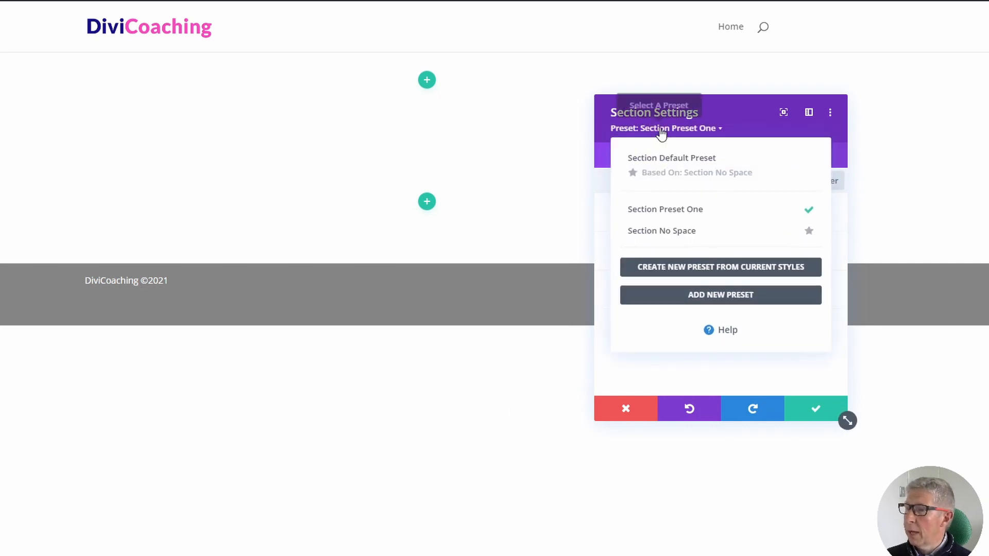
click(643, 231)
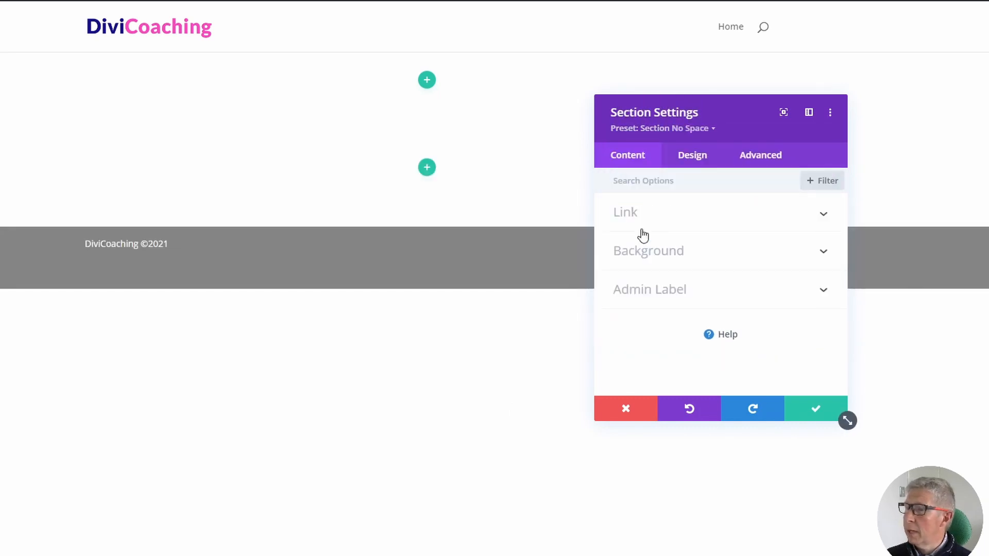
click(815, 409)
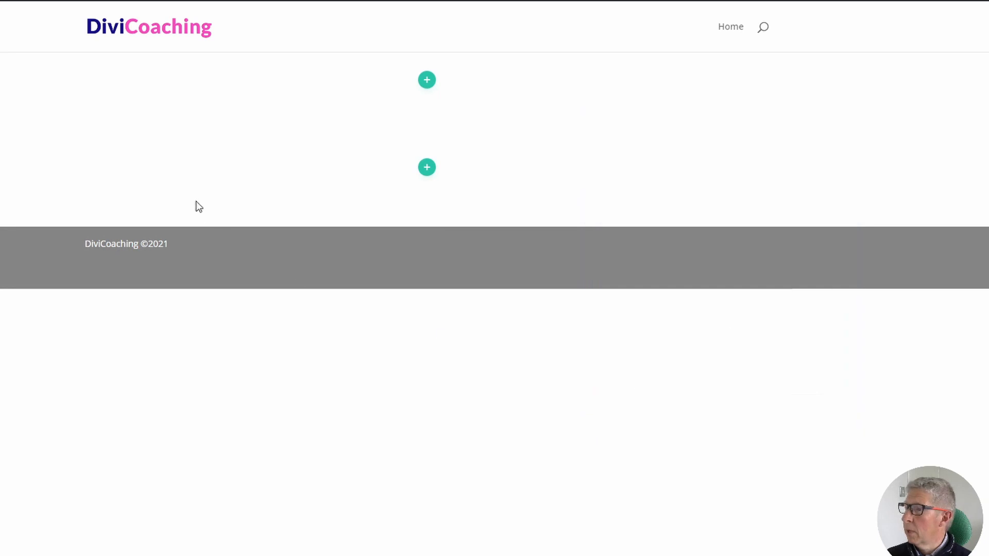
- Insert a single-column row containing a Button module in the second section
click(427, 172)
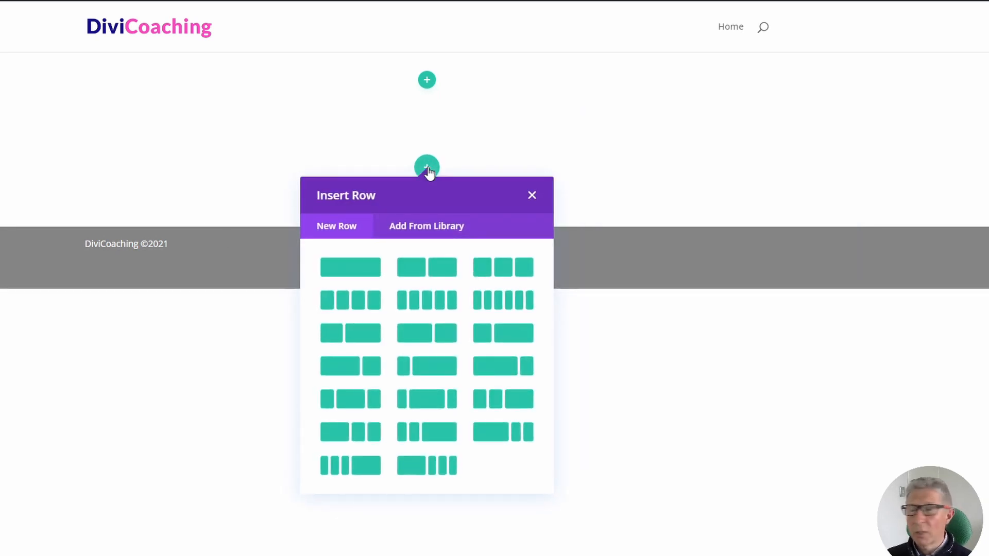
click(344, 268)
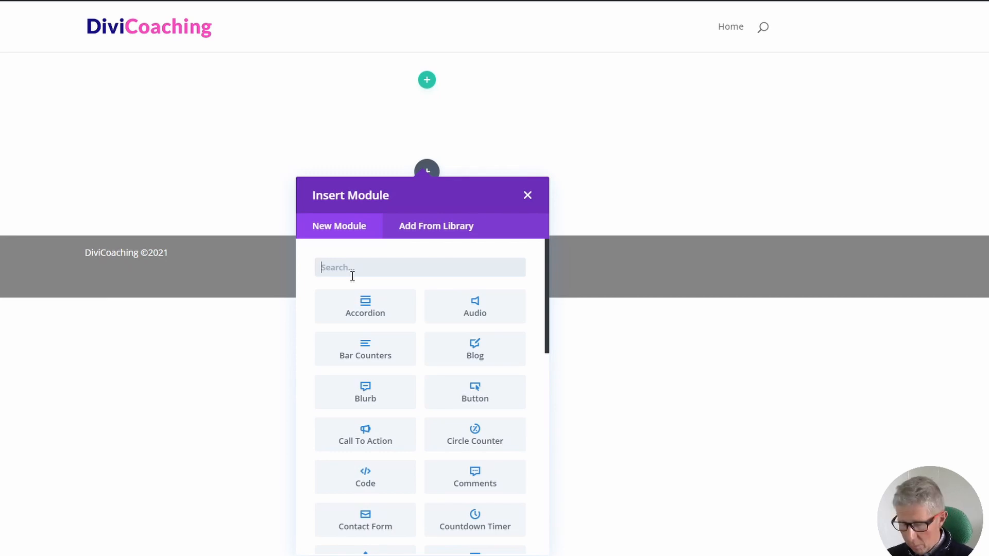
text(button)
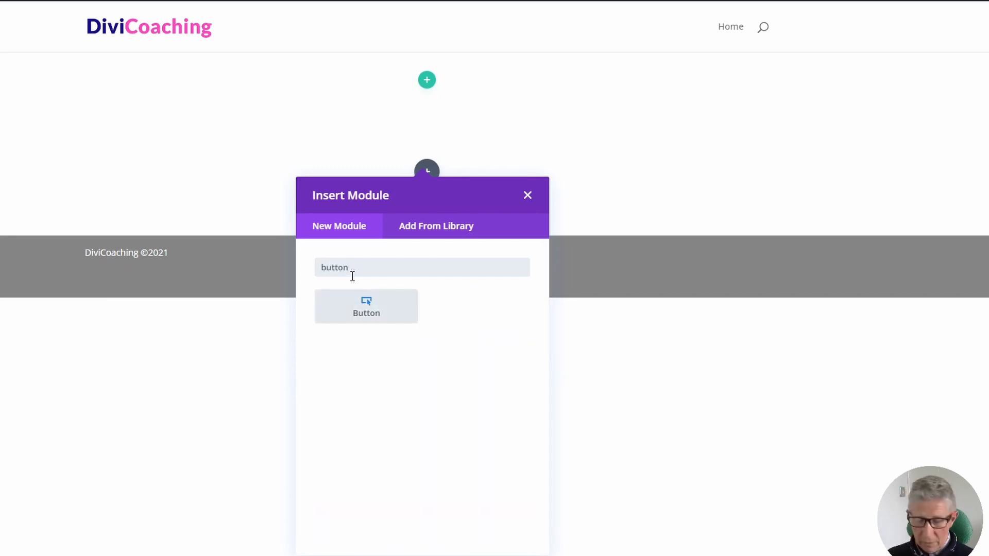
click(365, 313)
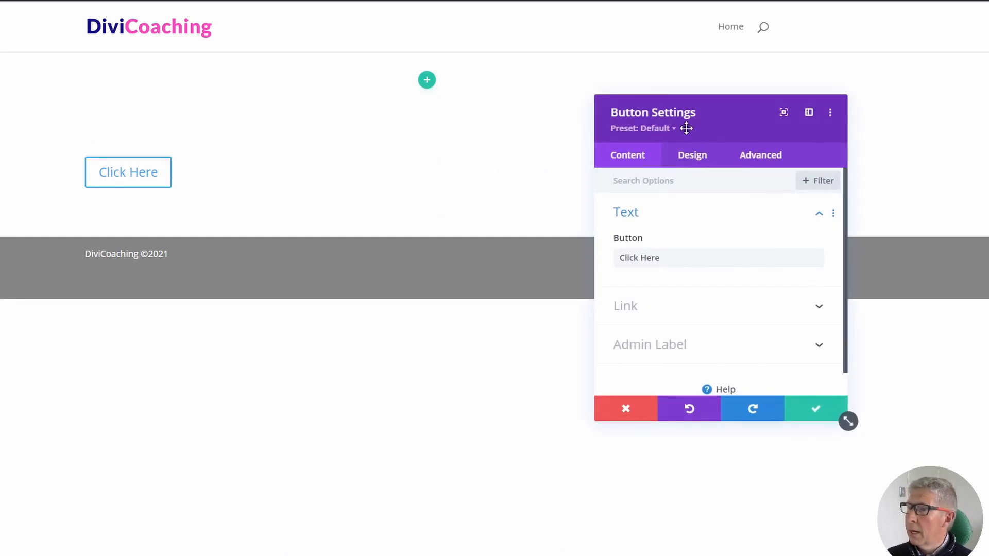
- Create a button preset named "Red Button" from the current styles, without assigning it as default
click(661, 129)
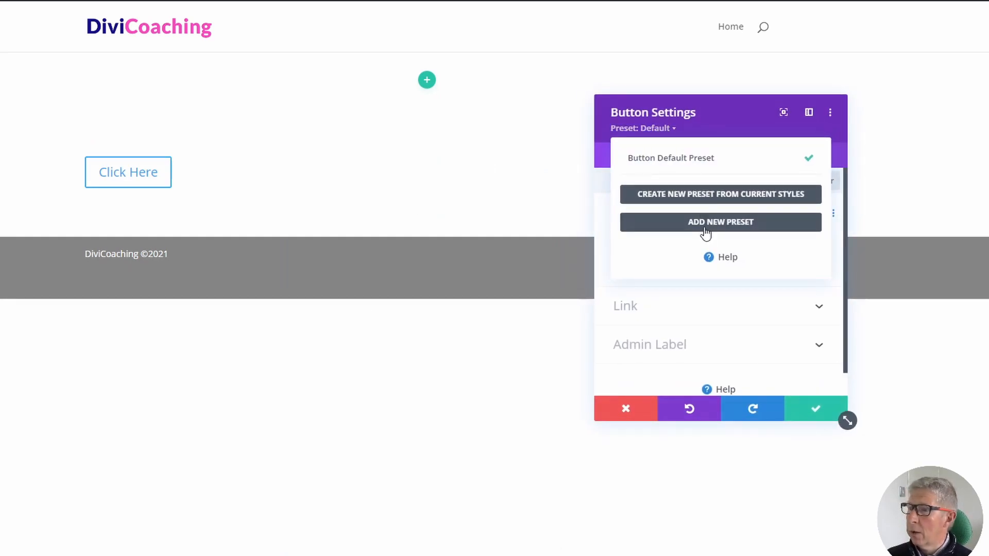
click(692, 195)
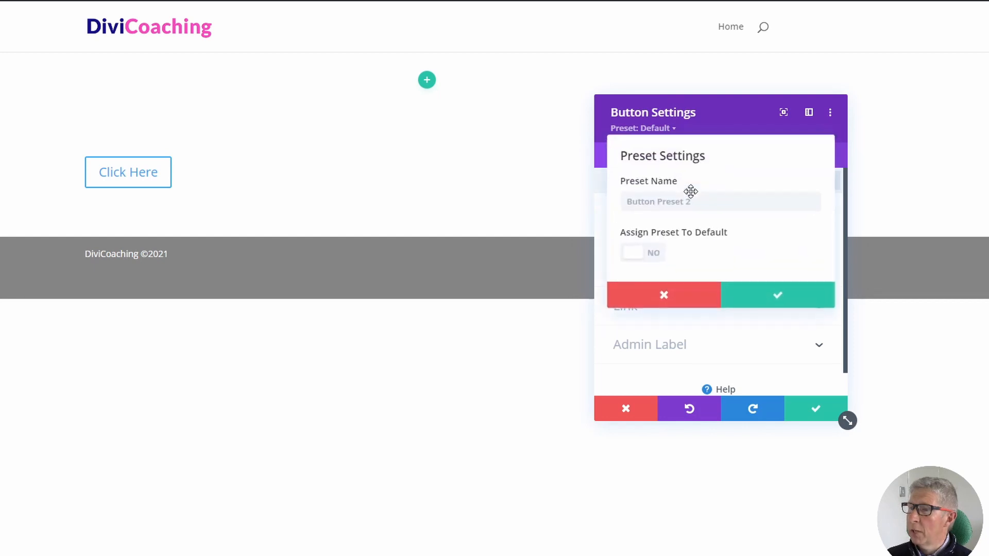
drag(694, 203, 628, 202)
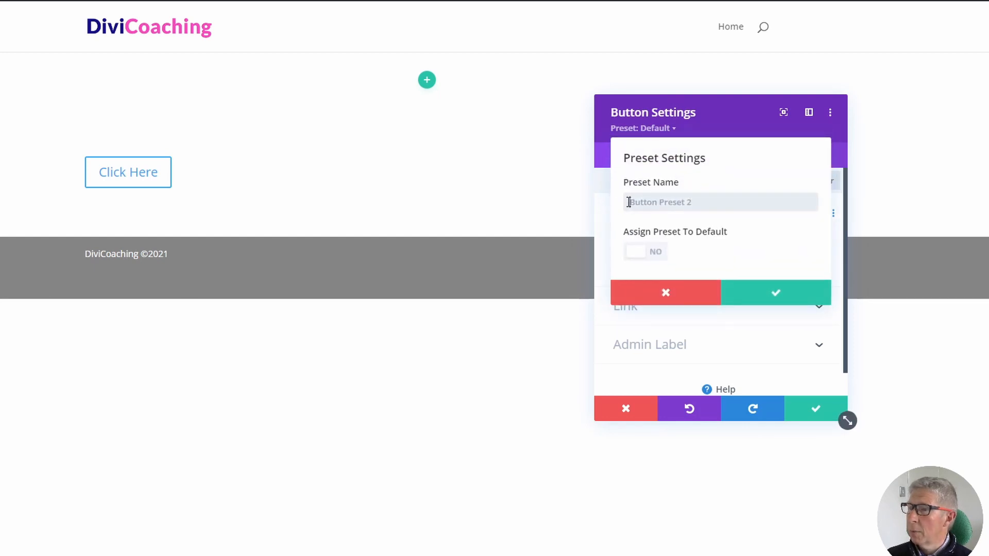
text(Red Button)
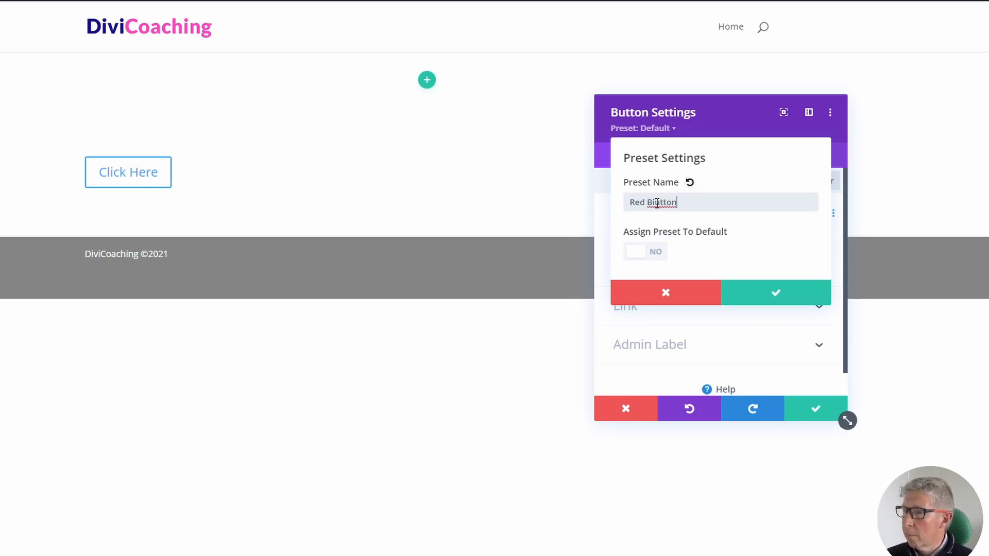
click(775, 291)
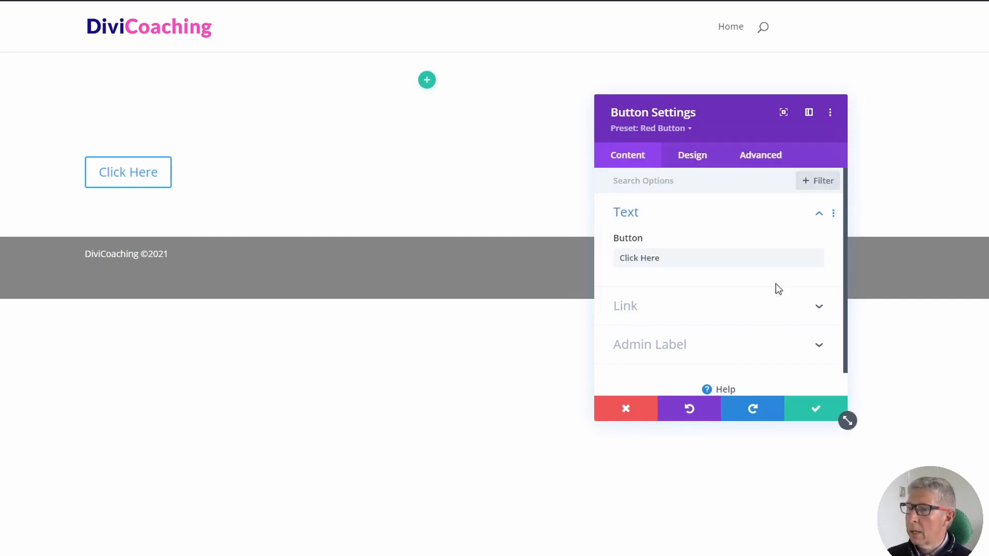
- Enable custom button styles in the Red Button preset, with a red background and white (#ffffff) text
click(691, 155)
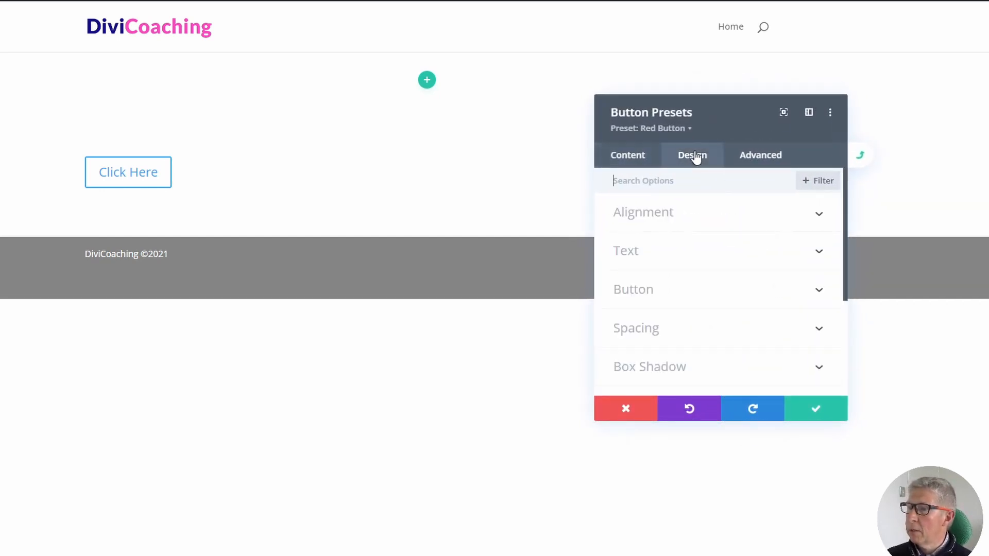
click(638, 289)
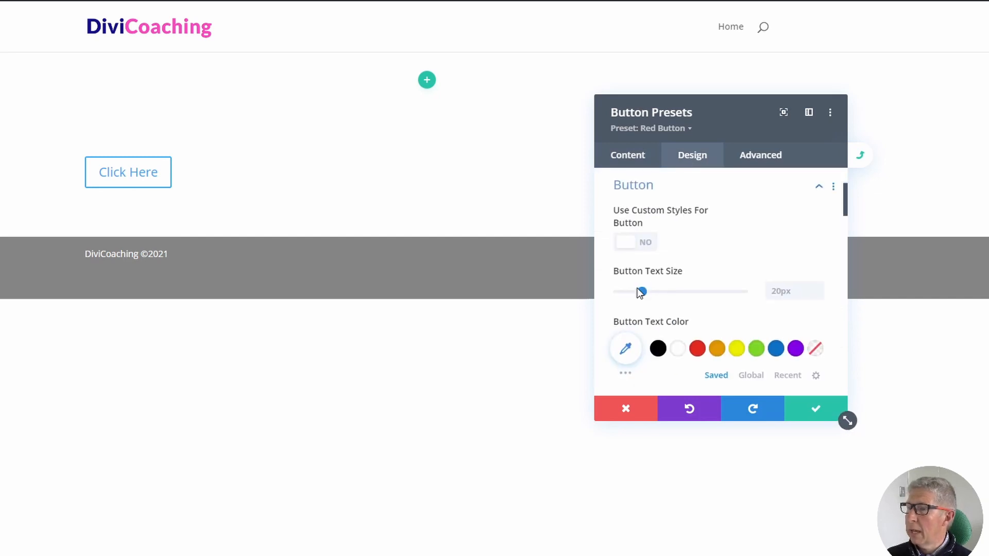
click(646, 242)
scroll(697, 256, down, 4)
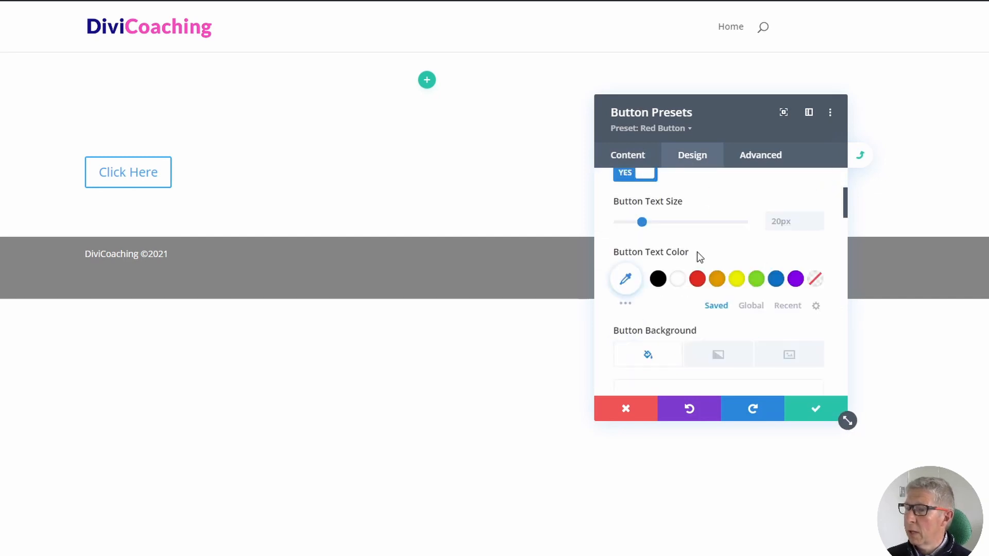
click(714, 313)
scroll(714, 313, down, 4)
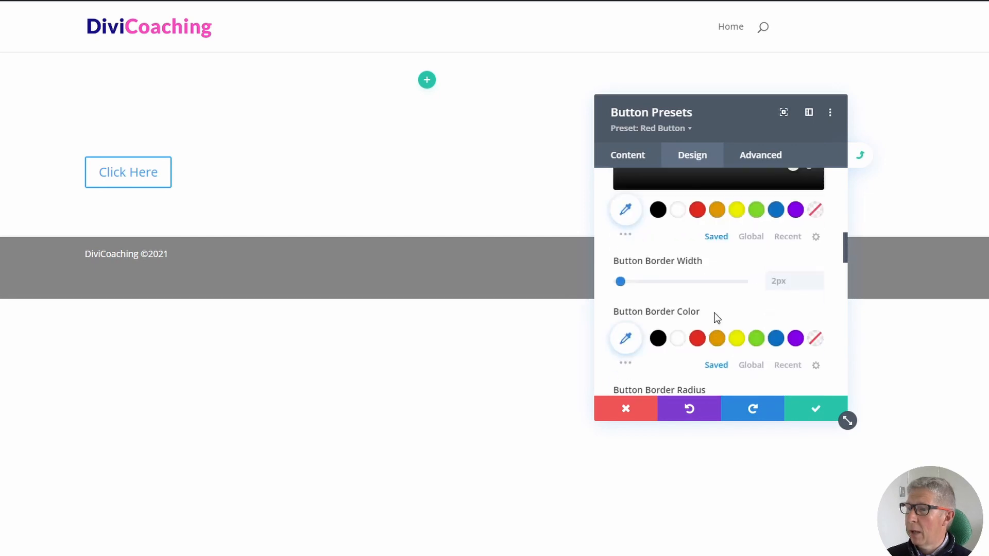
click(698, 211)
scroll(695, 299, up, 4)
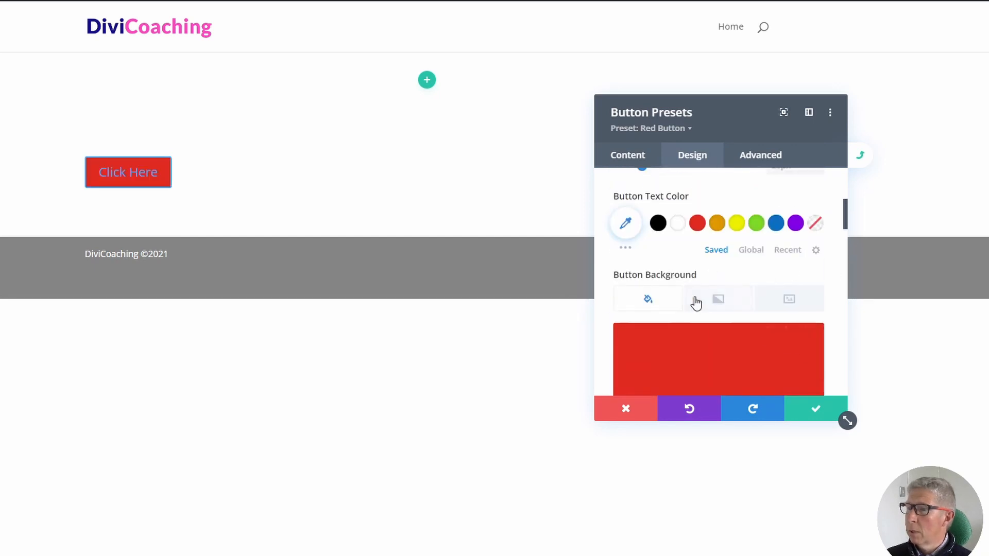
click(678, 223)
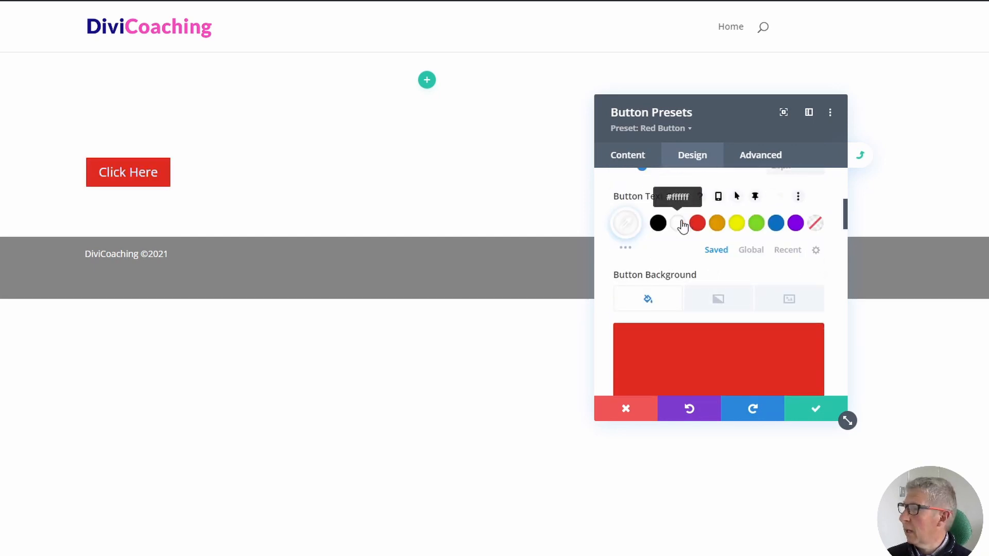
- Set the Red Button preset's button border radius to 10px
scroll(688, 251, down, 3)
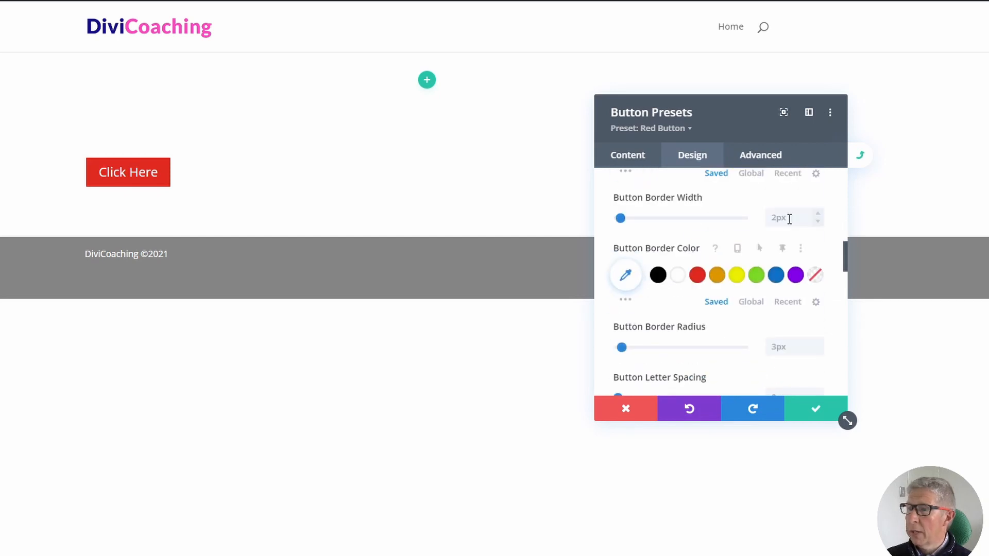
scroll(658, 284, down, 3)
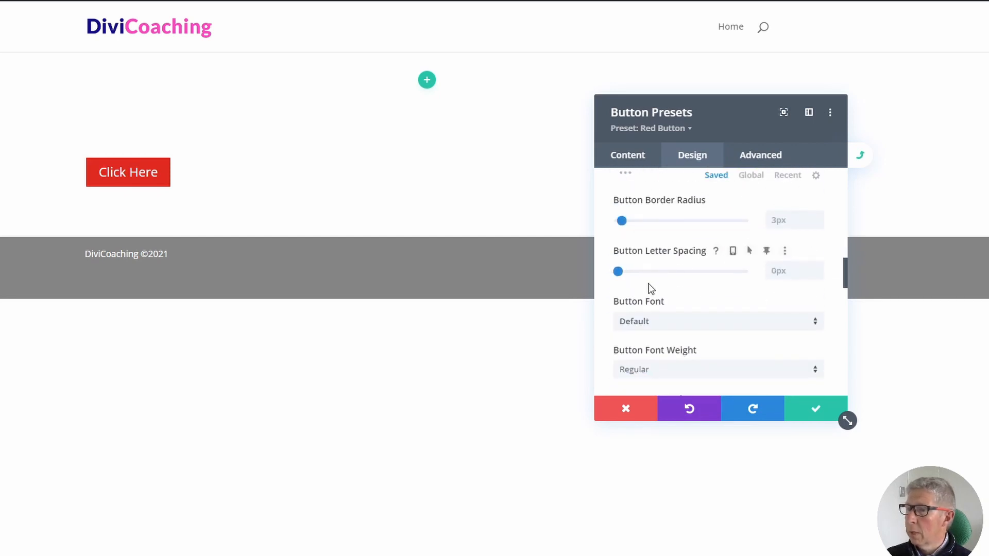
click(795, 223)
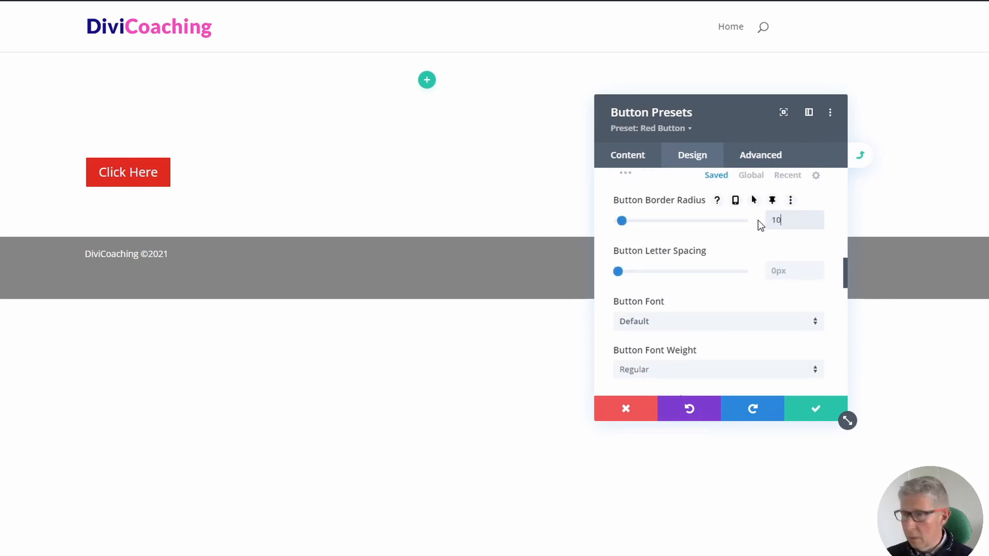
text(10px)
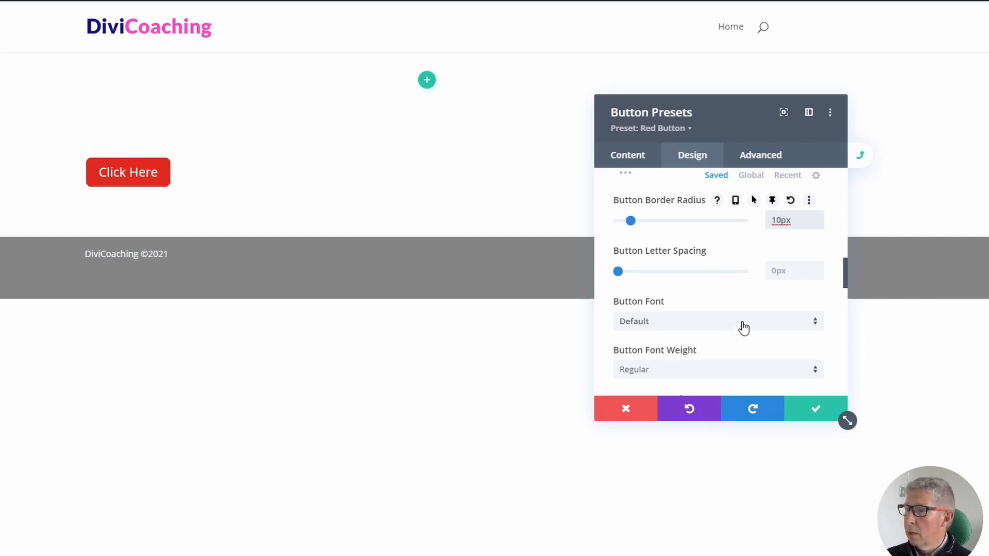
- Make the Red Button preset's text bold and all uppercase, and save the preset changes across the site
scroll(743, 327, down, 3)
click(662, 246)
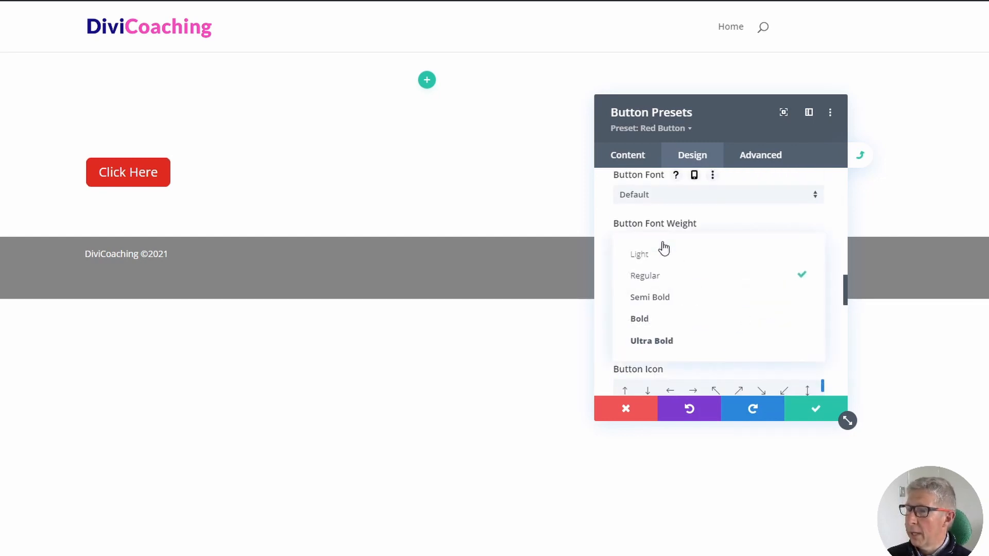
click(648, 320)
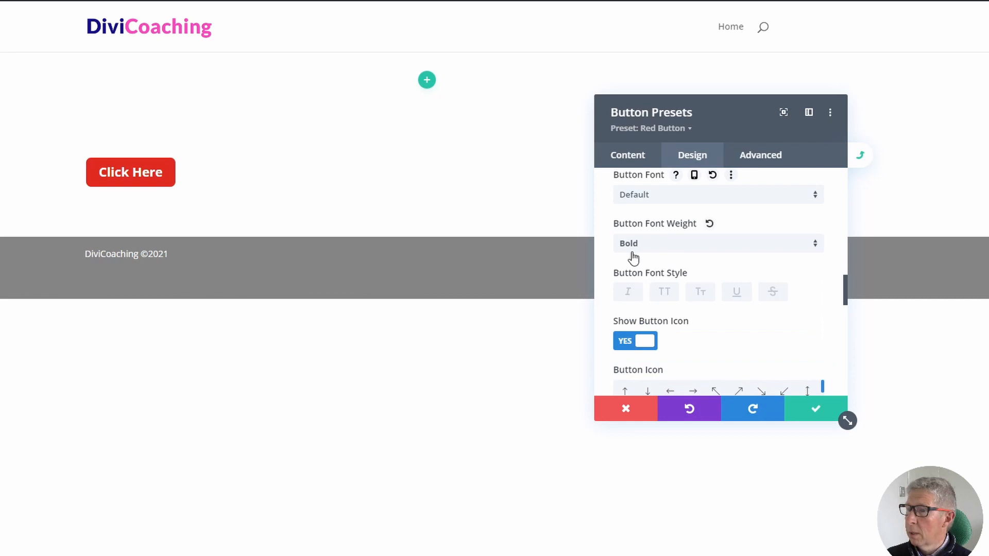
click(664, 293)
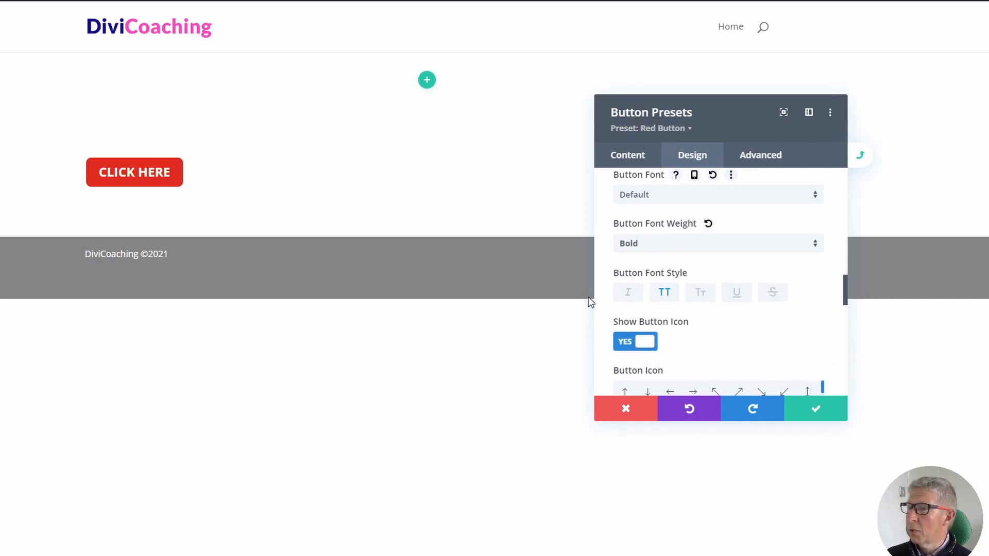
click(816, 410)
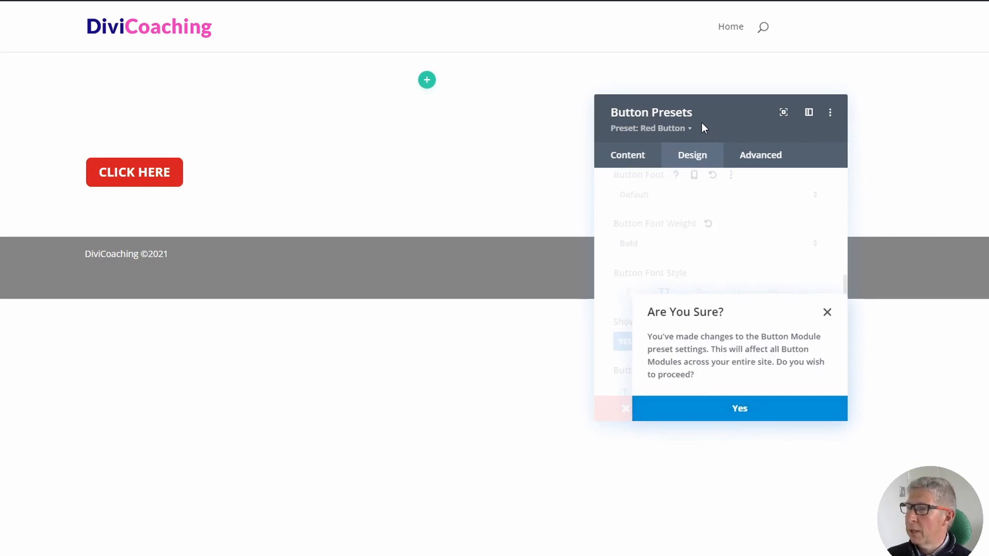
click(742, 410)
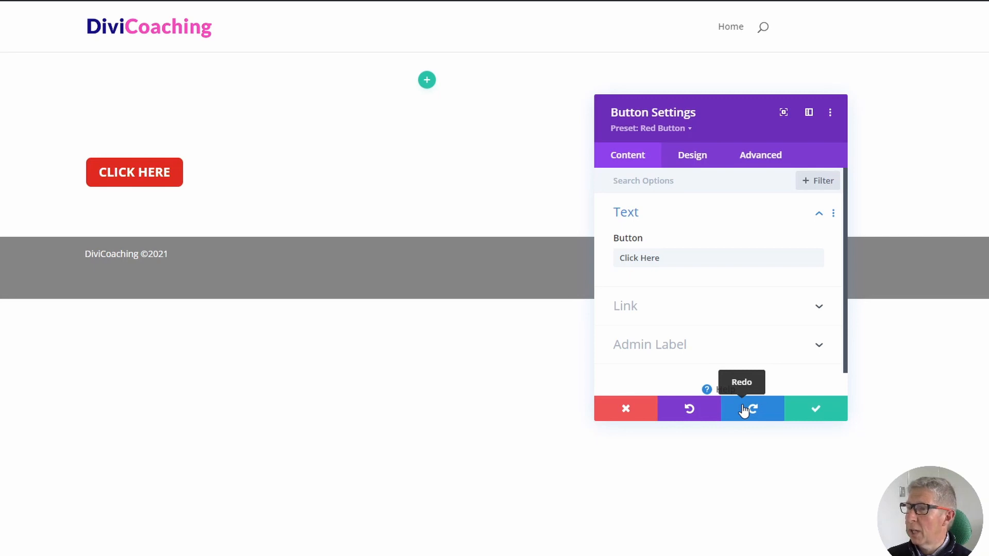
- Assign the Red Button preset as the default button preset across the entire site, and save the button's settings
click(655, 132)
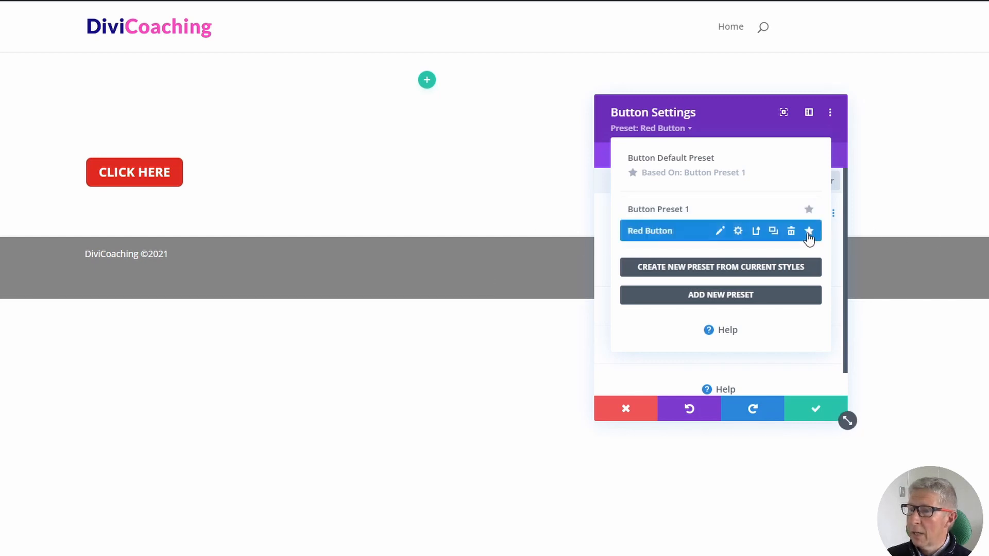
click(809, 231)
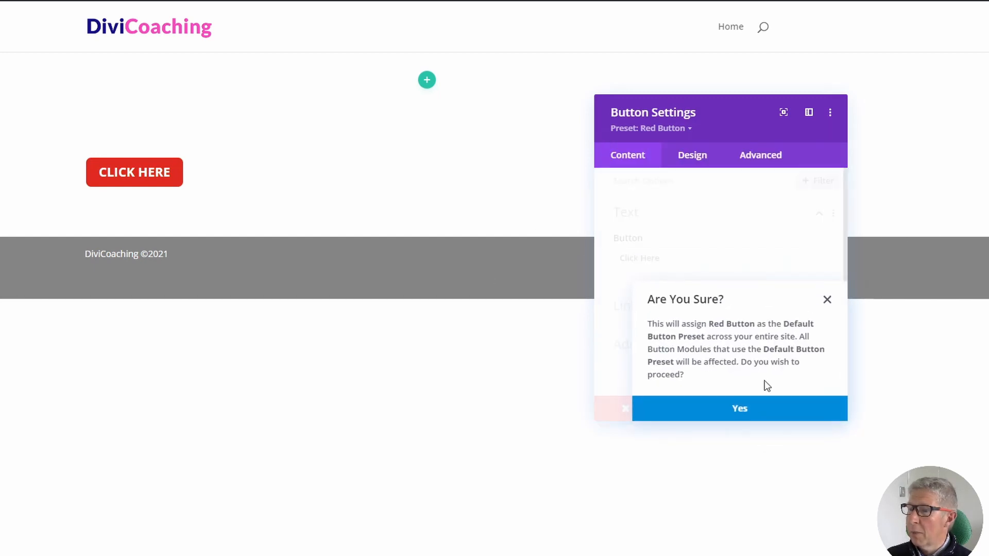
click(740, 410)
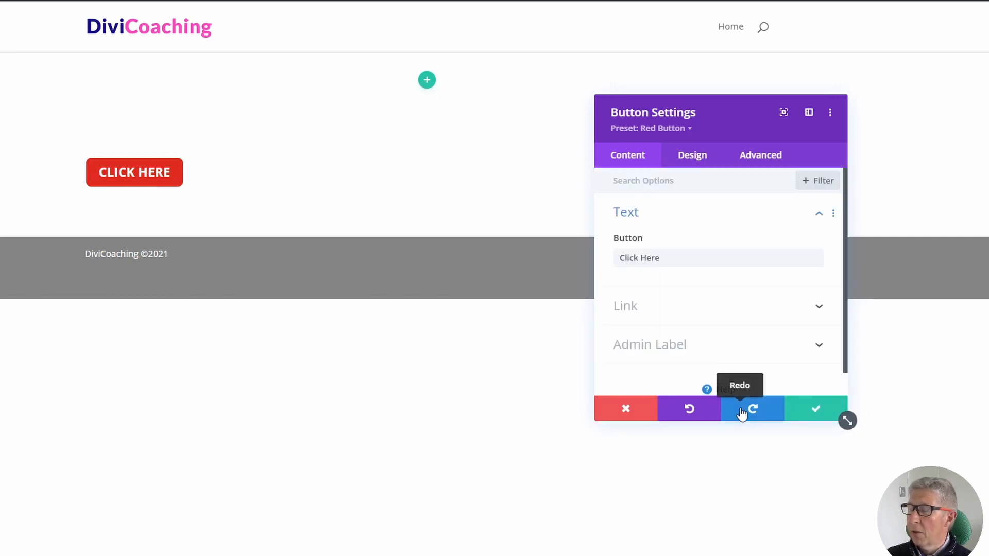
click(815, 408)
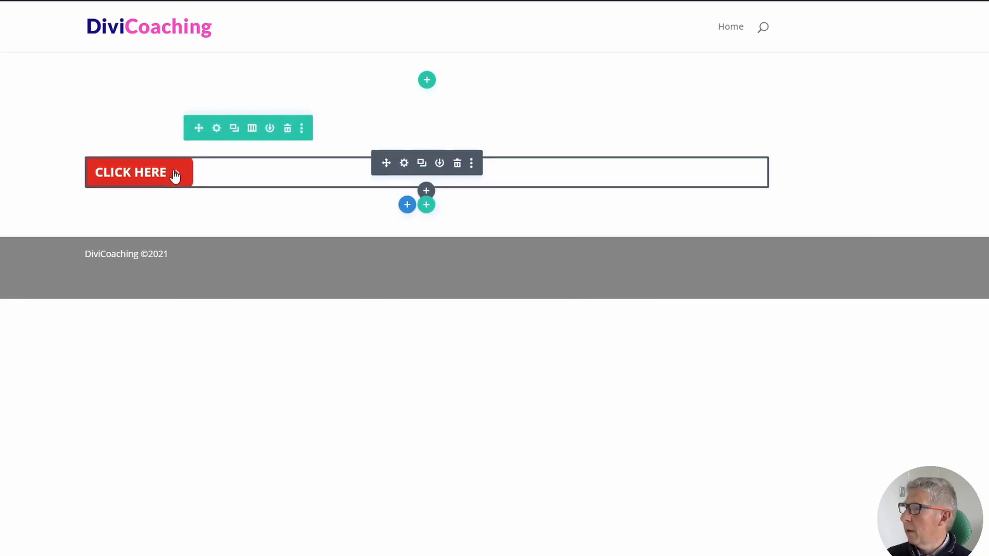
- Insert a new Button module directly below the existing button in the same column
click(427, 193)
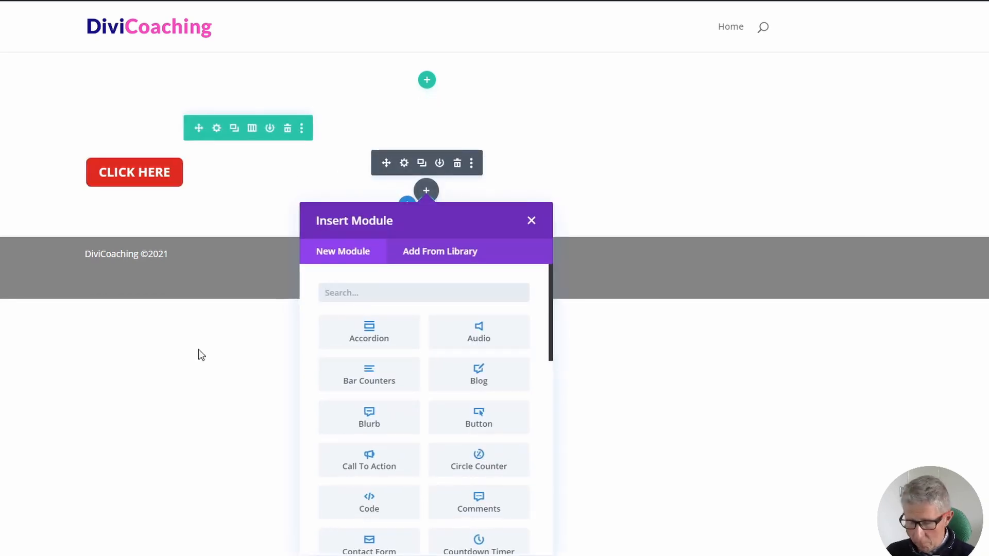
text(Button)
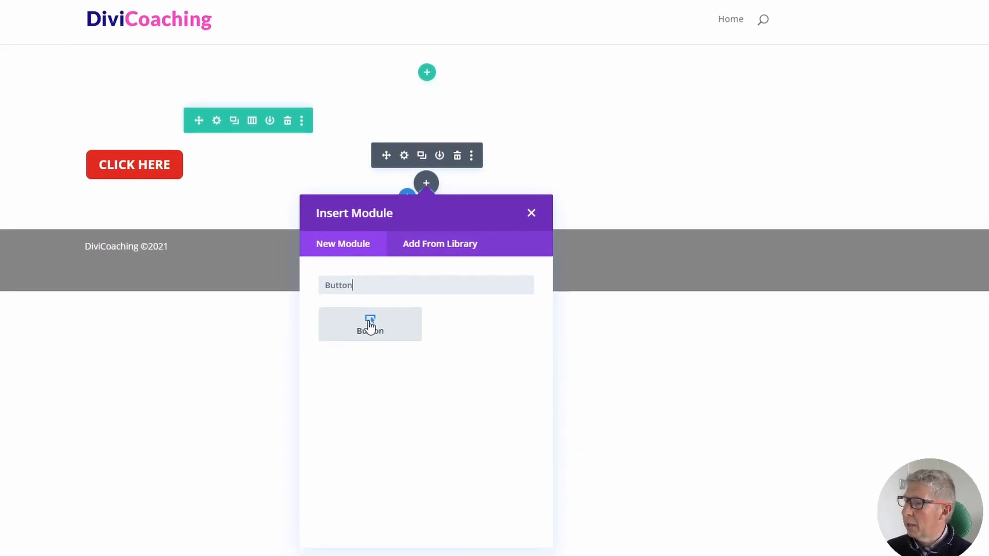
click(372, 323)
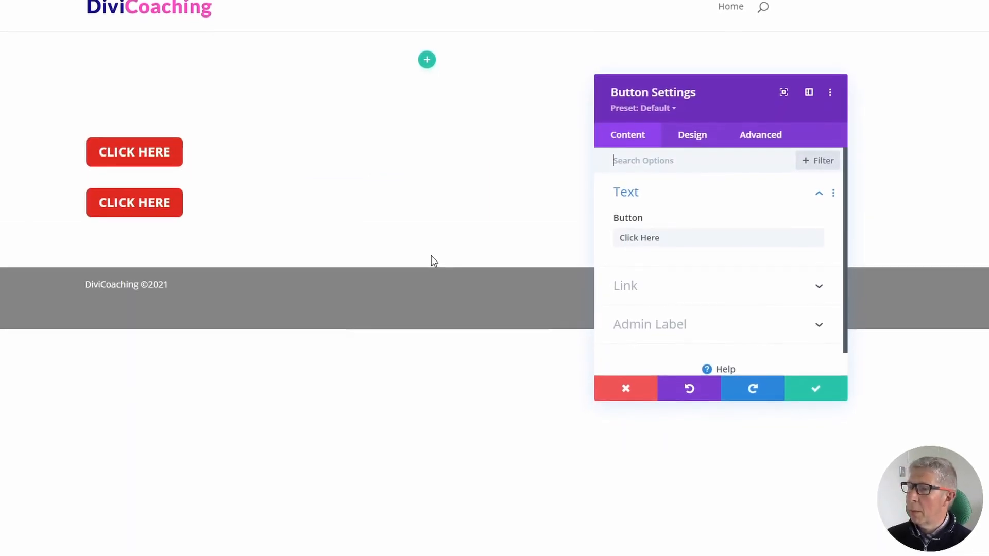